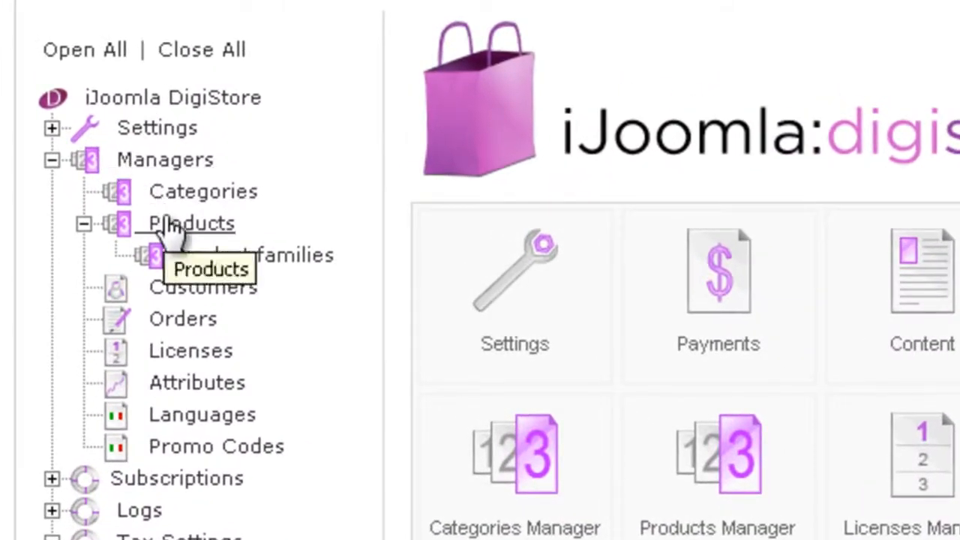
# - Open the product list in the Products Manager and increase the number of products displayed per page
pyautogui.click(168, 226)
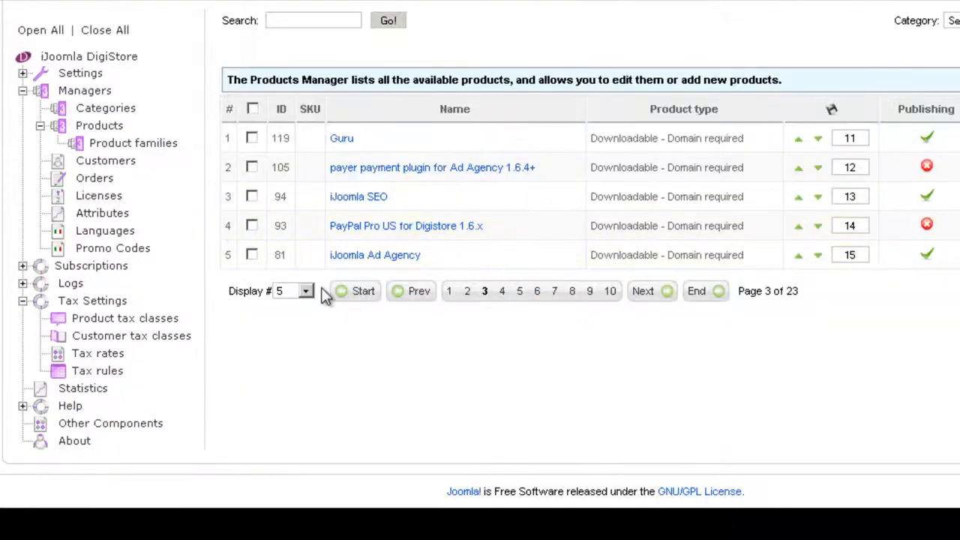
pyautogui.click(306, 291)
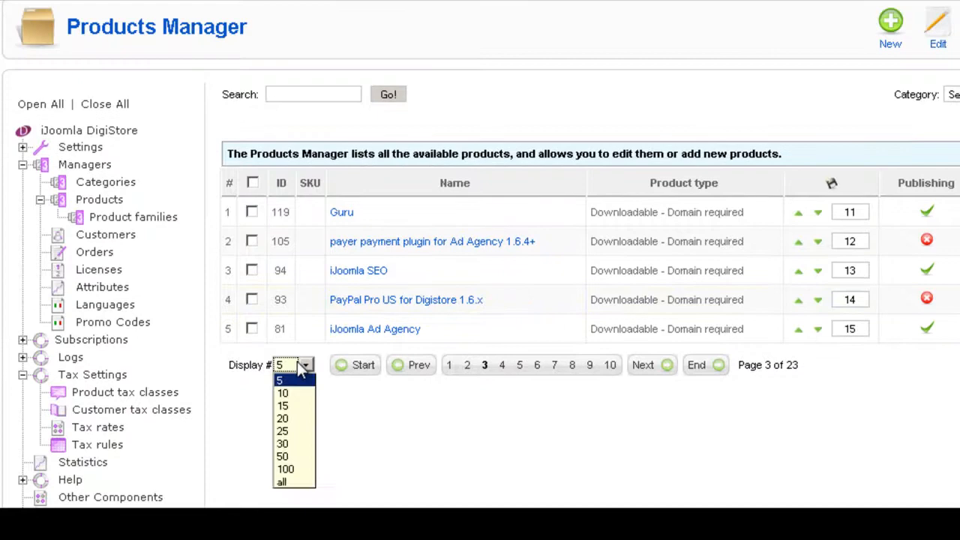
pyautogui.click(293, 418)
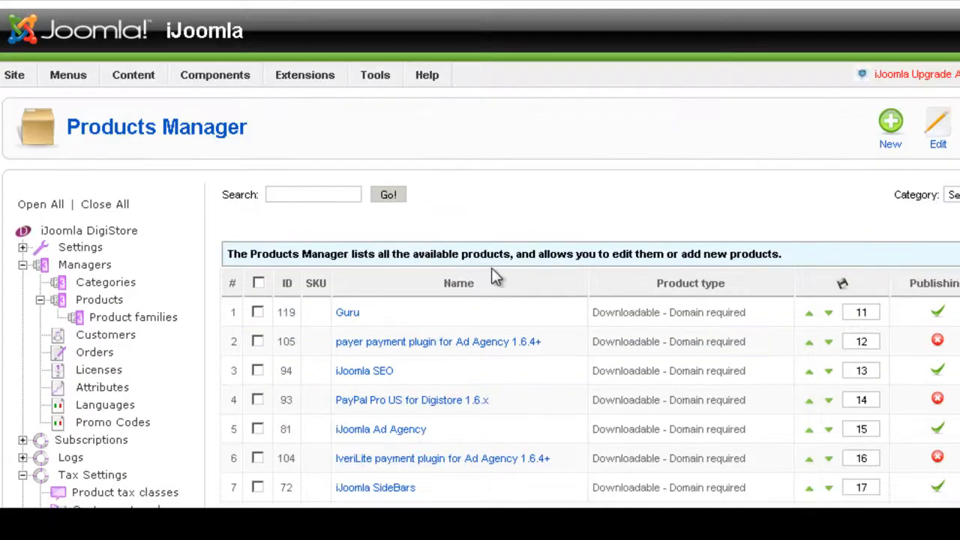
pyautogui.scroll(-6, 491, 268)
pyautogui.scroll(4, 491, 267)
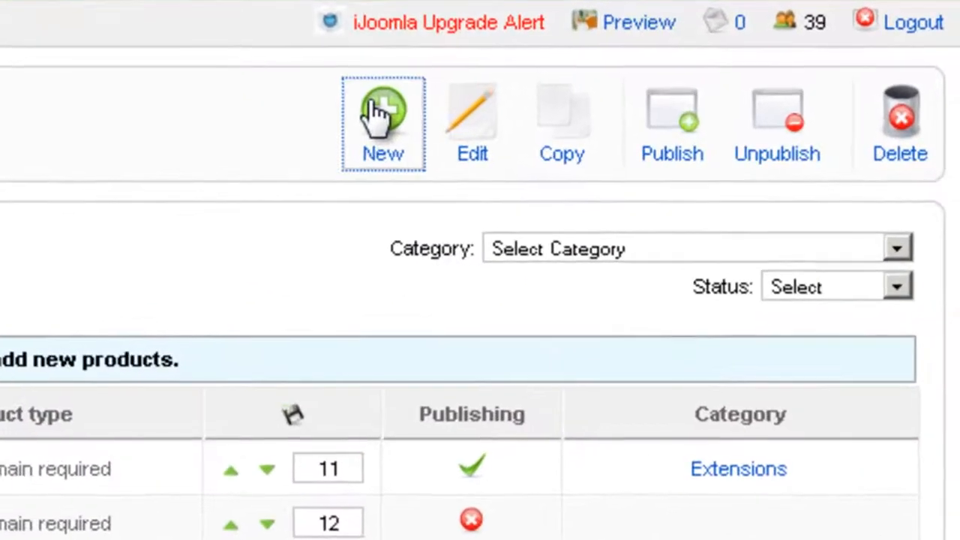
# - Start a new product of the type Downloadable (domain not required) and look through its product details
pyautogui.click(538, 139)
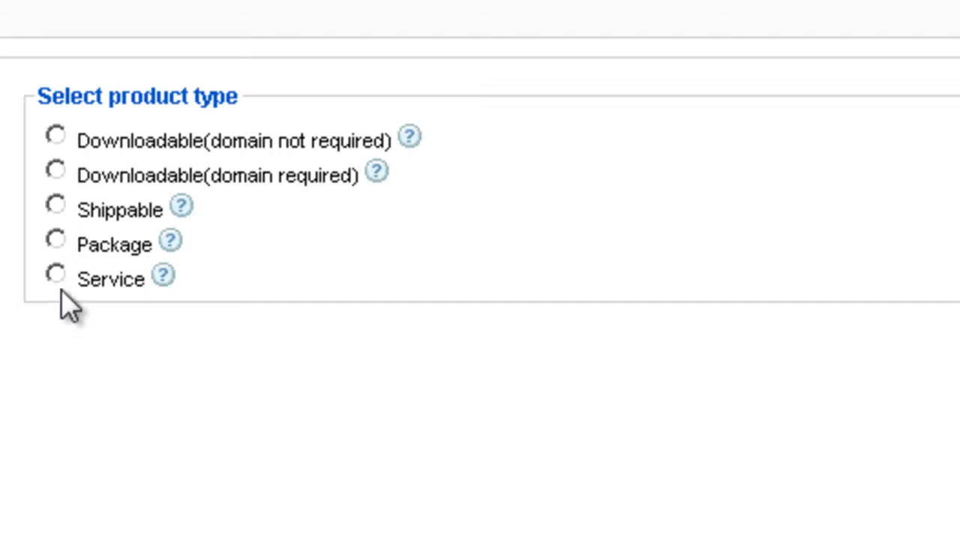
pyautogui.click(56, 139)
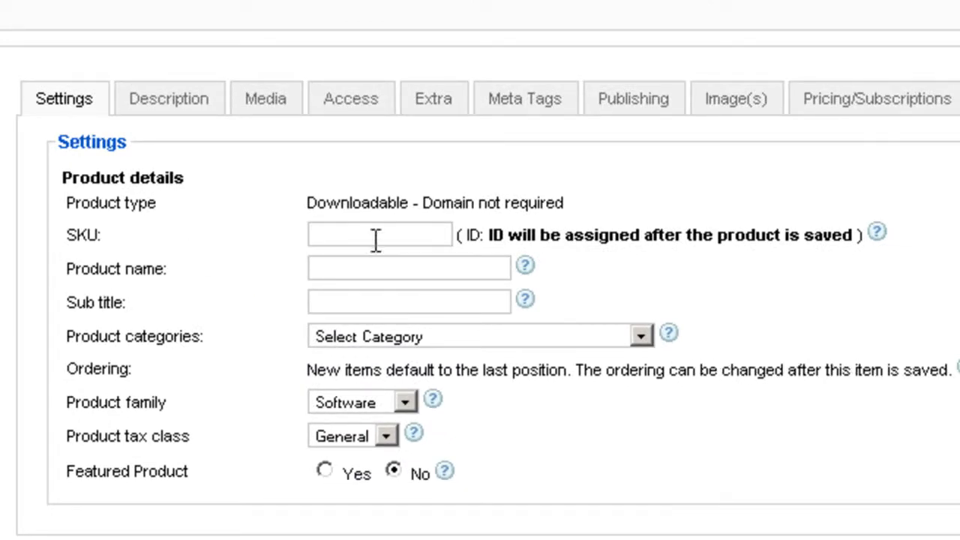
pyautogui.scroll(-3, 720, 201)
pyautogui.scroll(3, 714, 208)
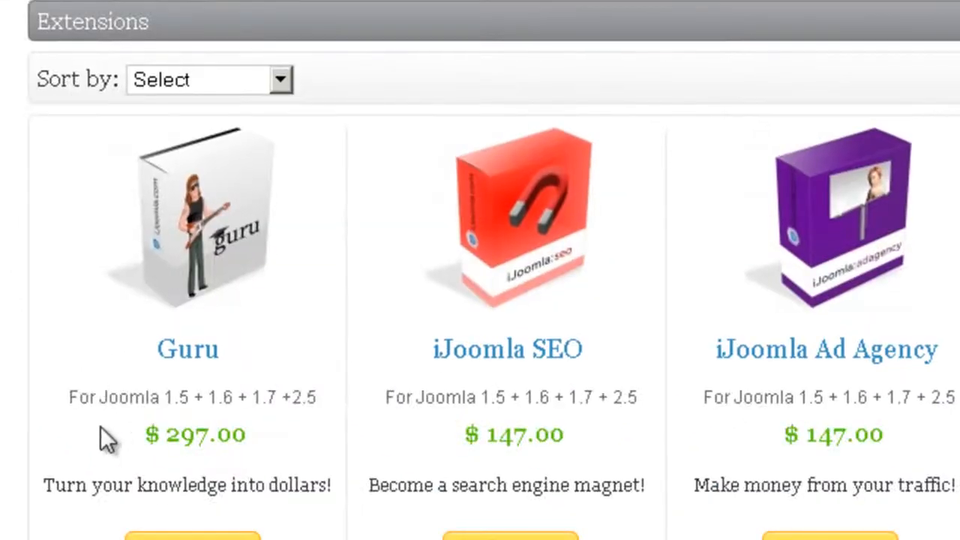
# - Highlight the subtitle line with the Joomla versions beneath Guru in the store's Extensions listing
pyautogui.moveTo(69, 397); pyautogui.dragTo(119, 398)
pyautogui.moveTo(232, 408); pyautogui.dragTo(301, 398)
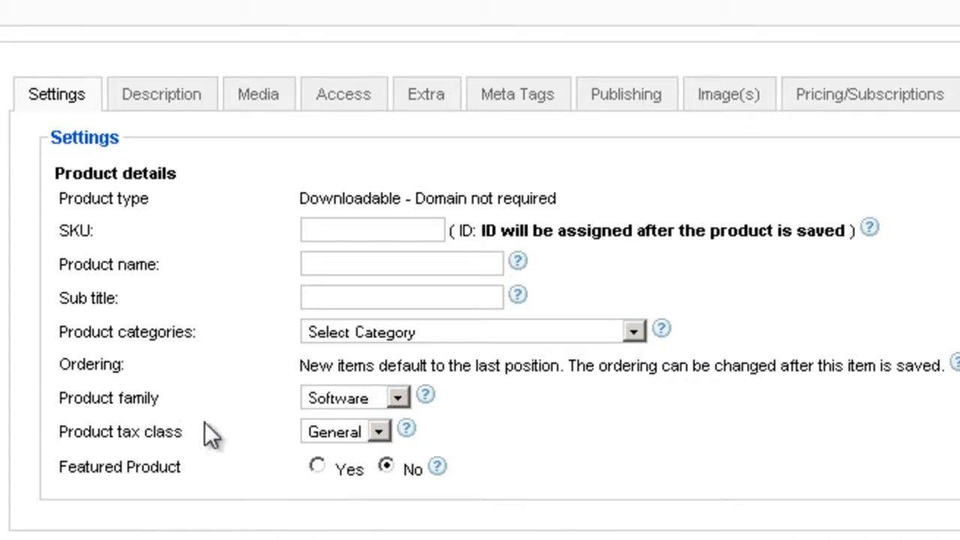
# - Check the new product's tax class options and view the products in the store's Extensions listing
pyautogui.scroll(-3, 204, 421)
pyautogui.click(353, 269)
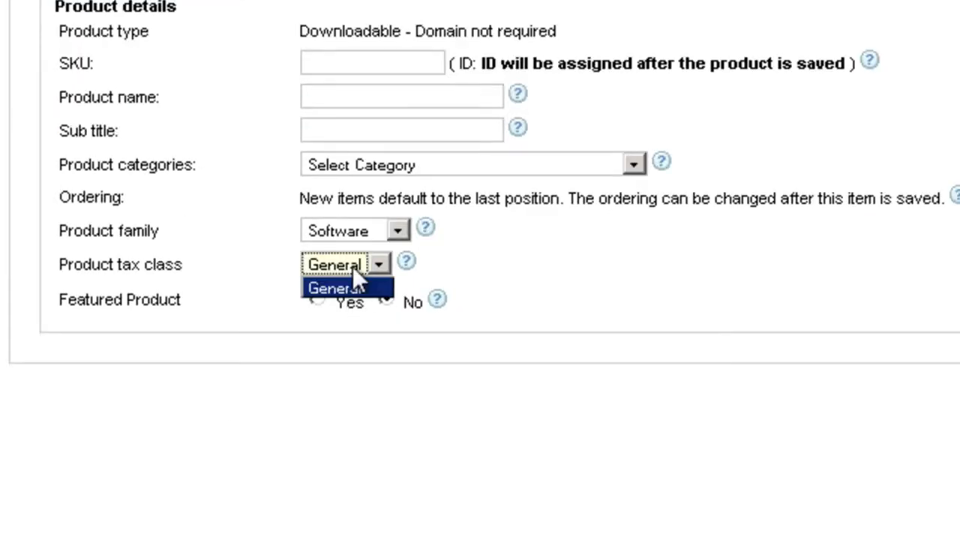
pyautogui.click(579, 278)
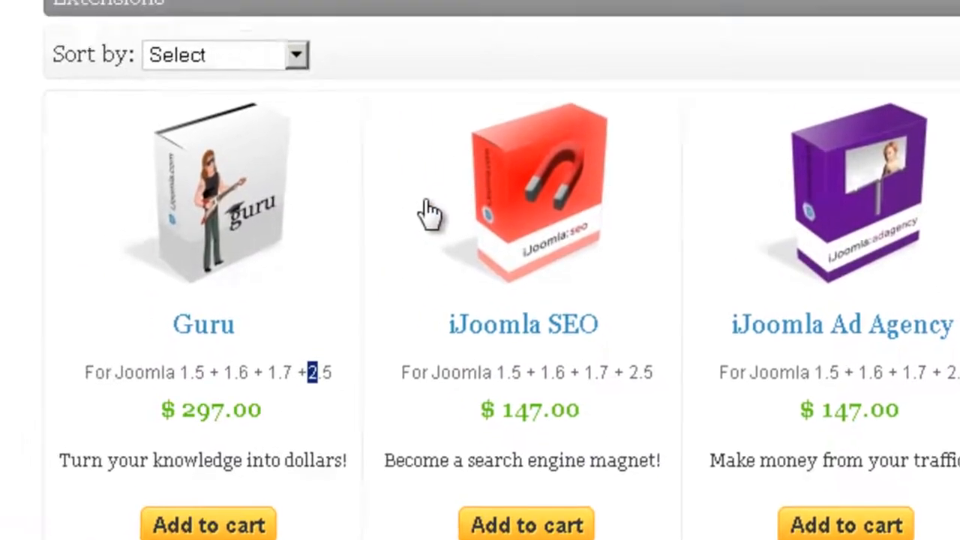
pyautogui.scroll(-15, 293, 123)
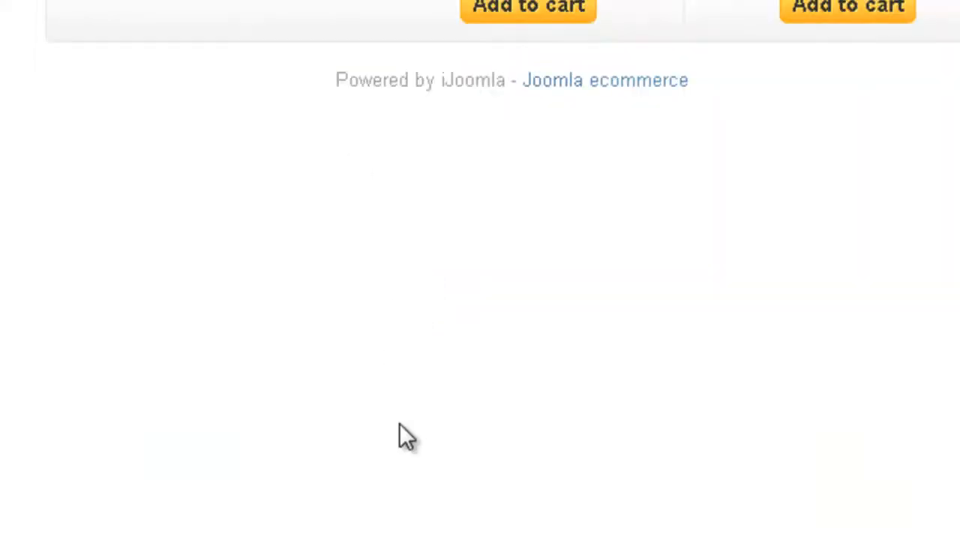
pyautogui.scroll(12, 333, 327)
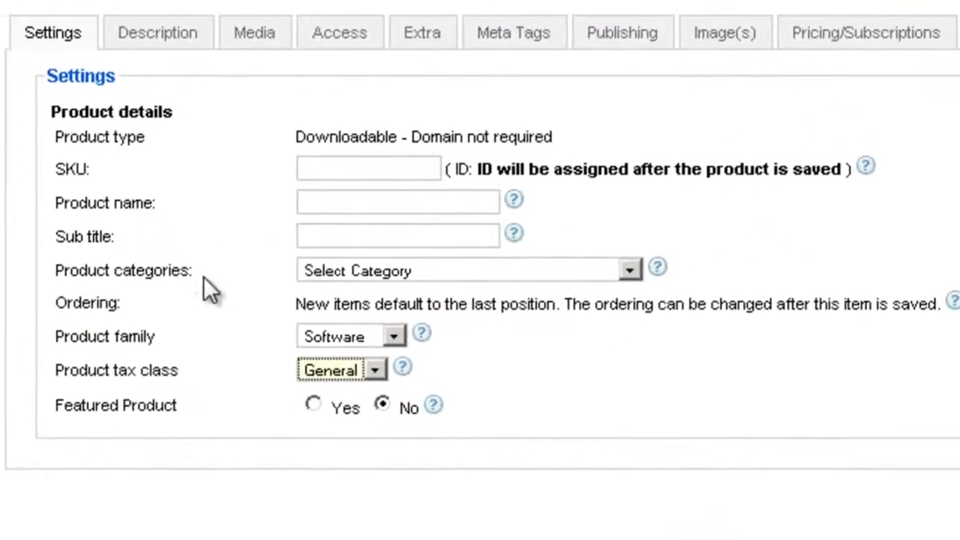
# - View the new product's description settings and compare them with the description heading on the Guru product page
pyautogui.click(161, 43)
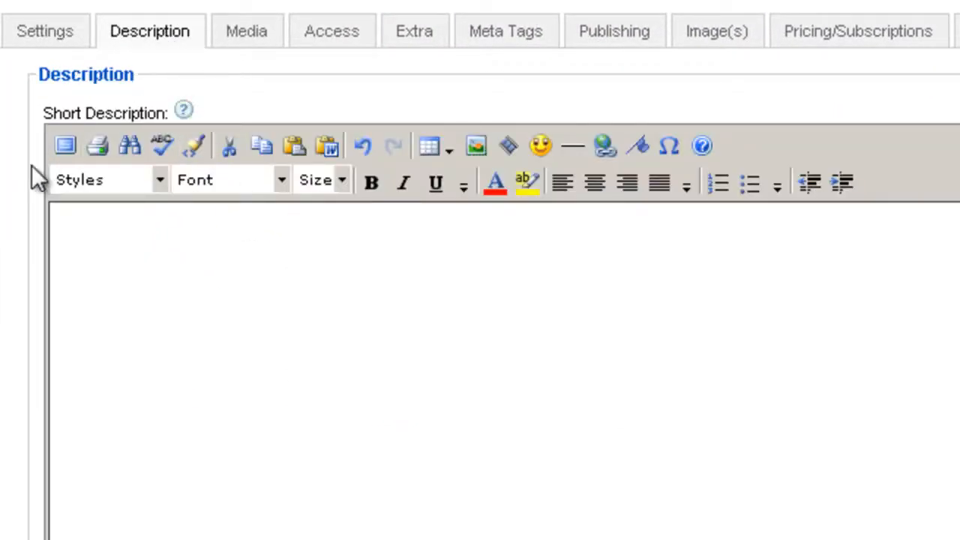
pyautogui.scroll(-3, 480, 270)
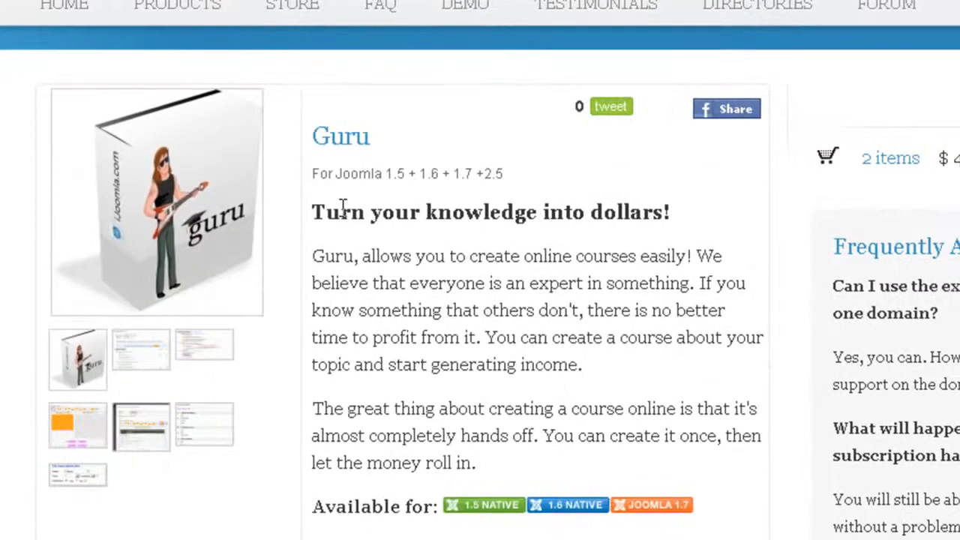
pyautogui.moveTo(312, 212); pyautogui.dragTo(677, 235)
pyautogui.click(663, 253)
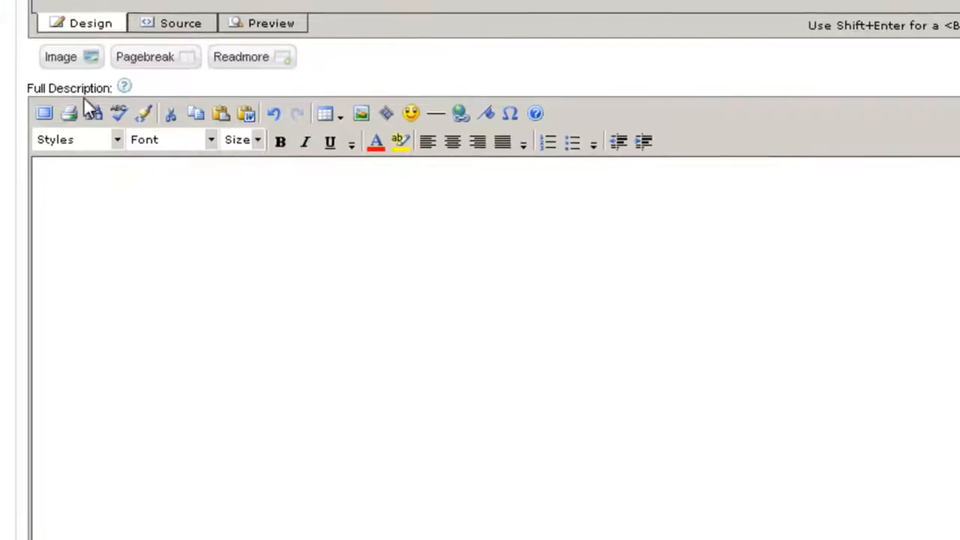
pyautogui.scroll(10, 157, 161)
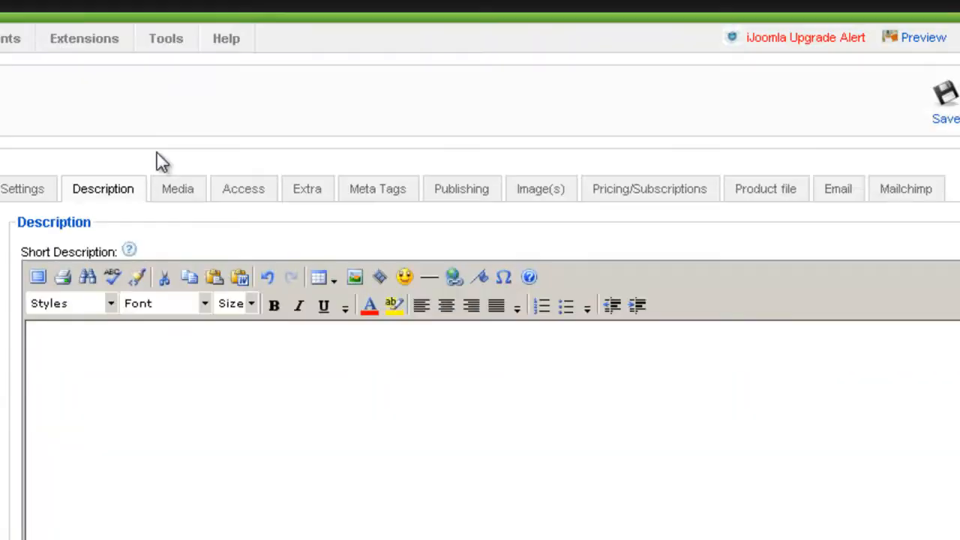
# - Open the new product's media settings and examine the list of supported video sites for the video URL
pyautogui.click(166, 198)
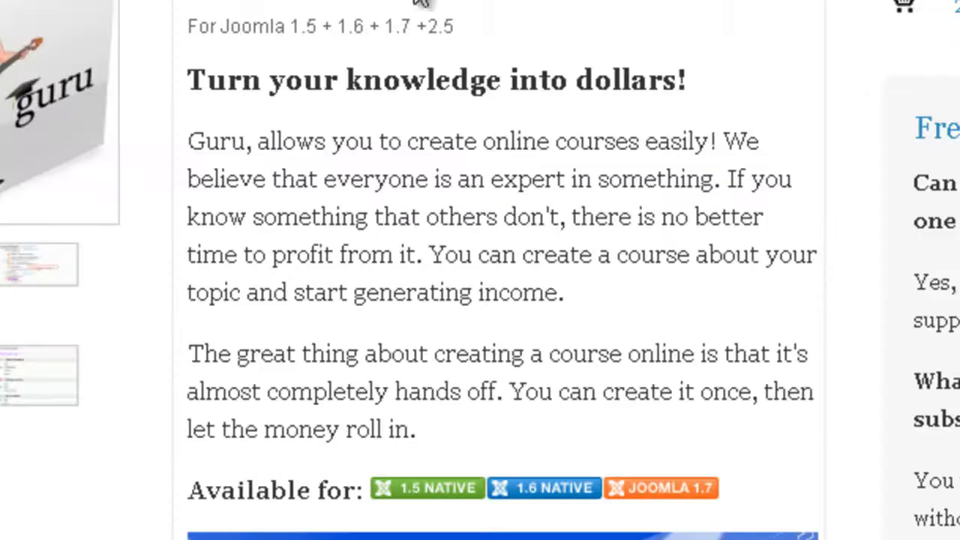
pyautogui.scroll(-10, 416, 121)
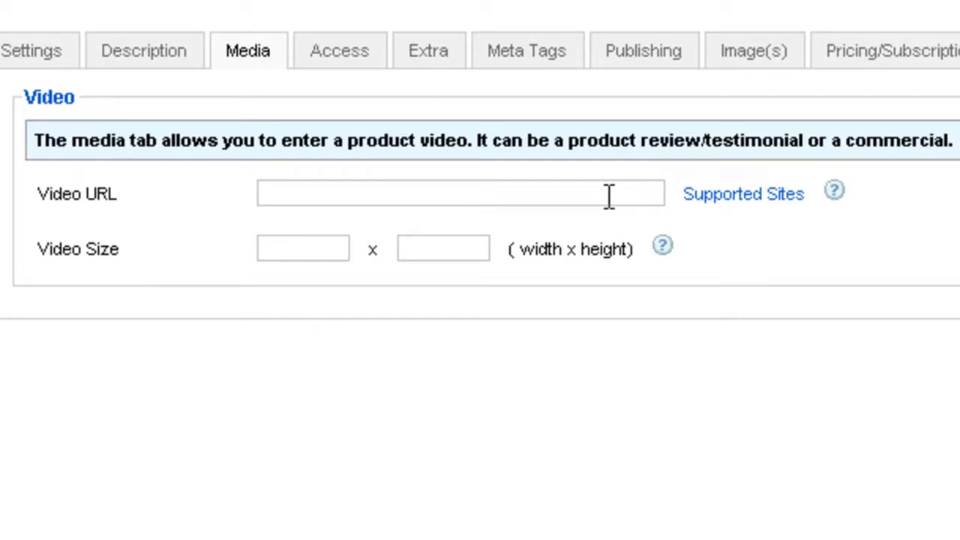
pyautogui.click(739, 199)
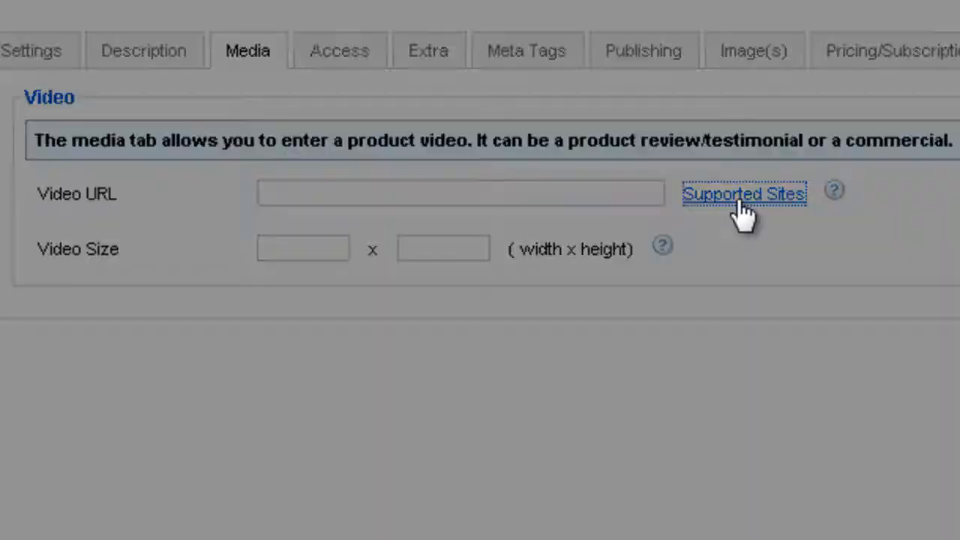
pyautogui.scroll(-5, 617, 193)
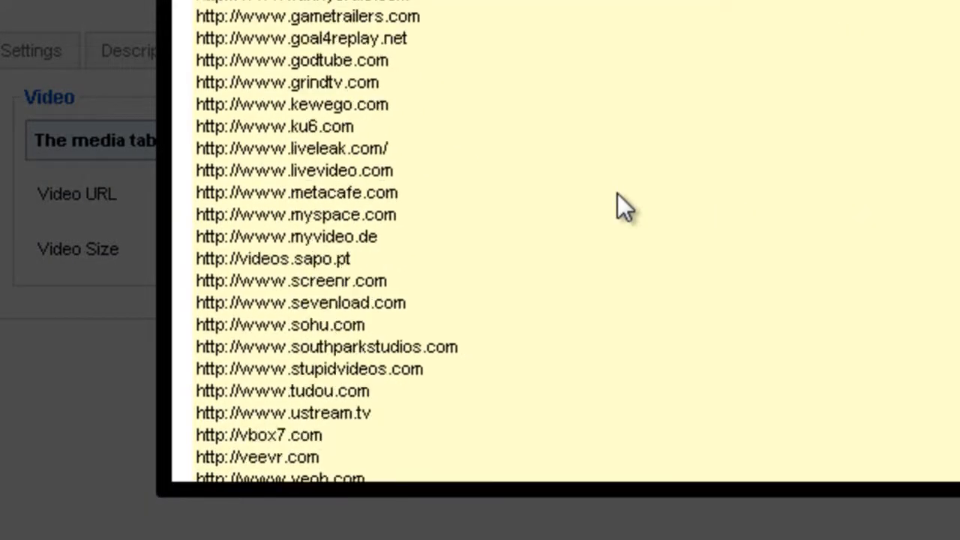
pyautogui.scroll(-3, 617, 194)
pyautogui.scroll(10, 616, 193)
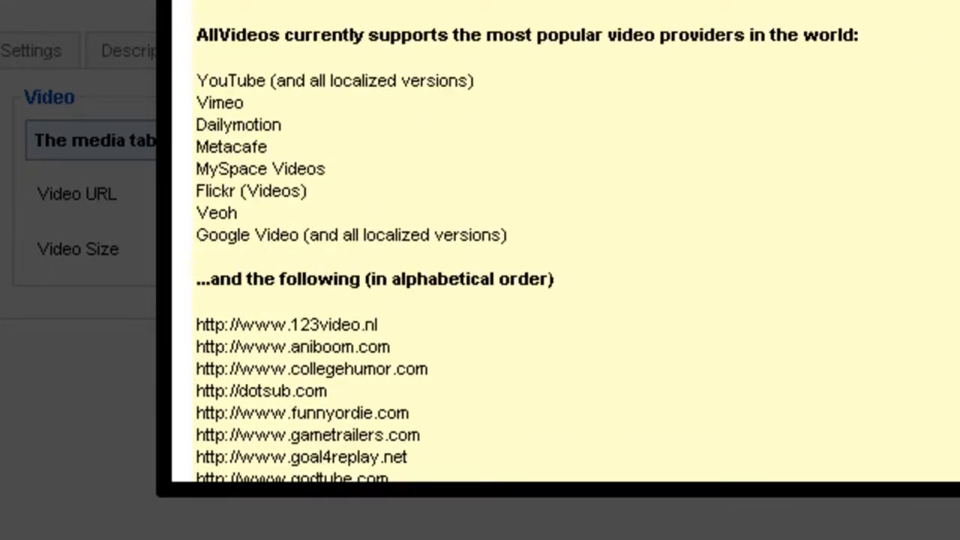
pyautogui.press('Escape')
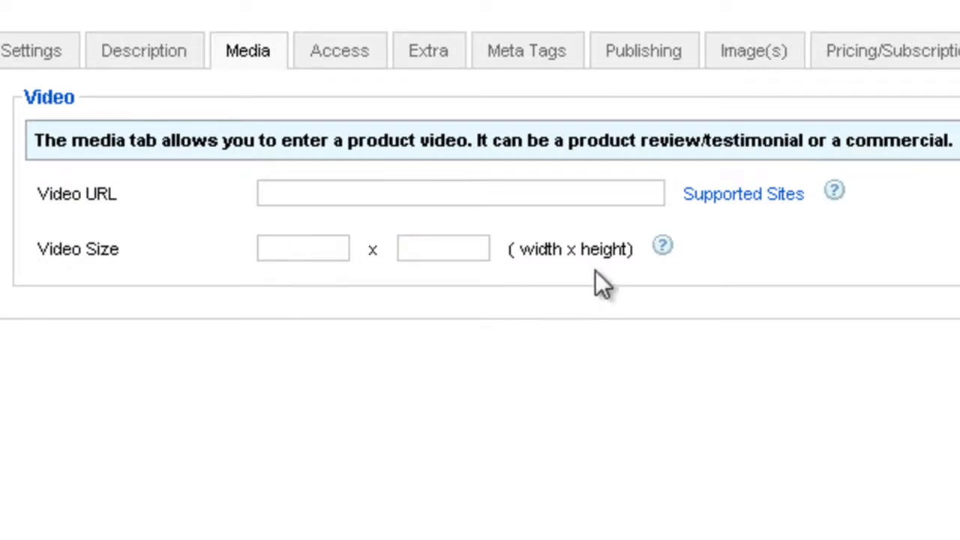
# - Review the access levels and the product name link options, and follow the Guru name link in the store
pyautogui.click(337, 54)
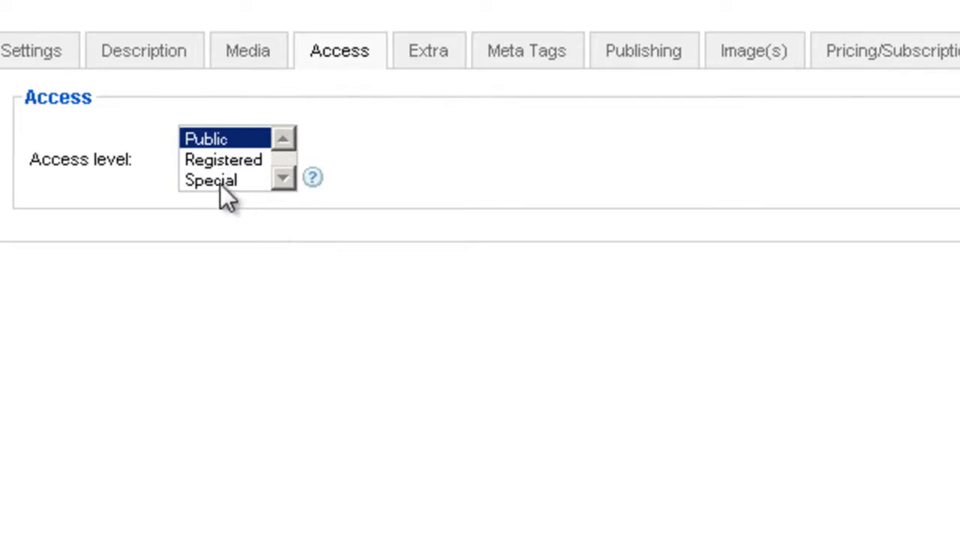
pyautogui.click(446, 57)
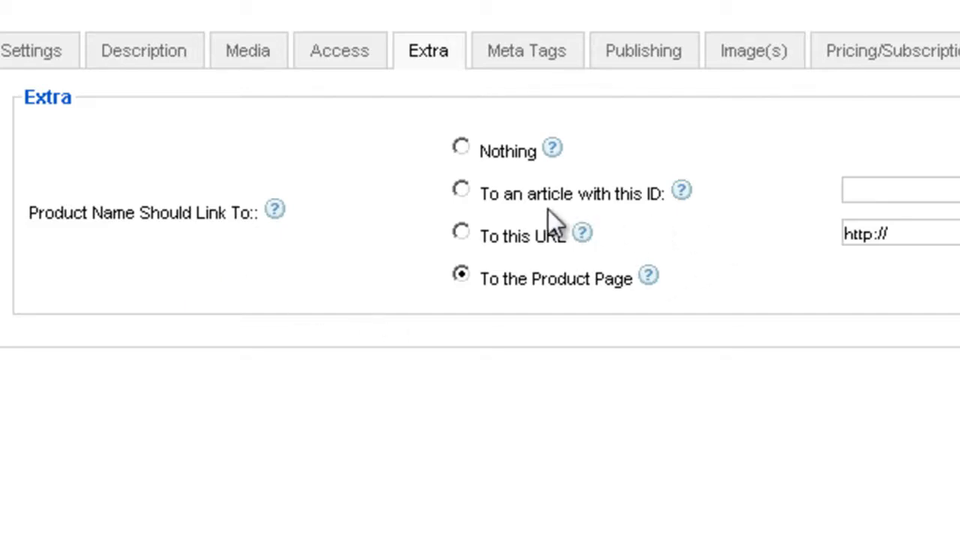
pyautogui.click(874, 233)
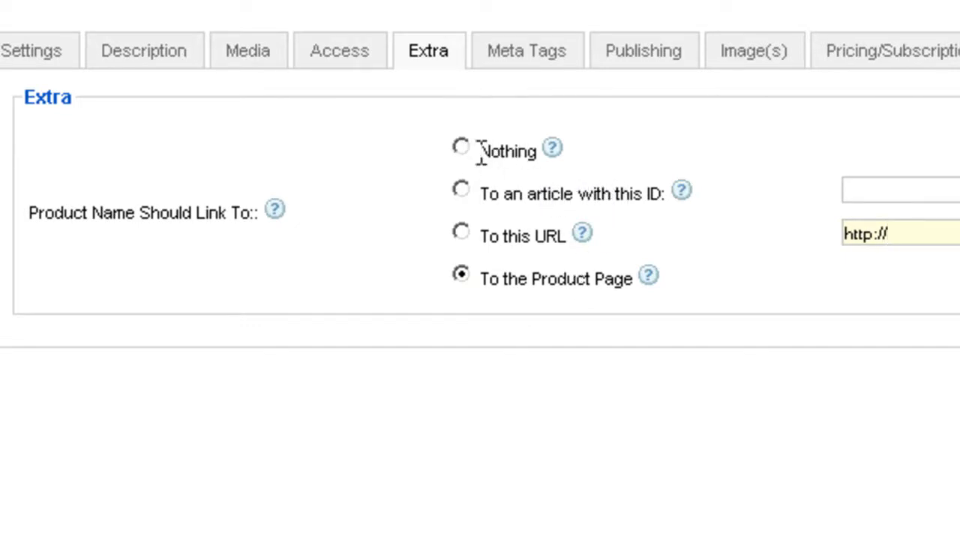
pyautogui.moveTo(478, 151); pyautogui.dragTo(555, 159)
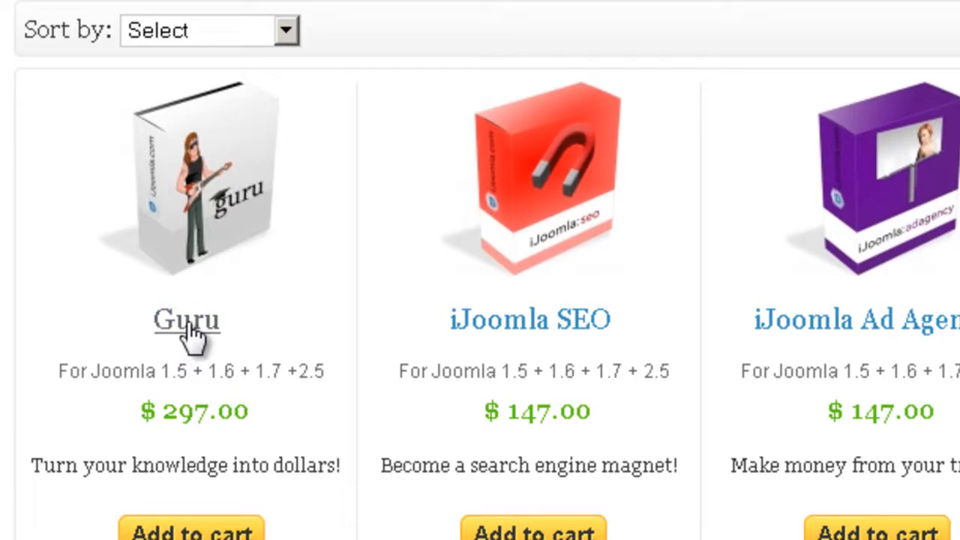
pyautogui.click(214, 324)
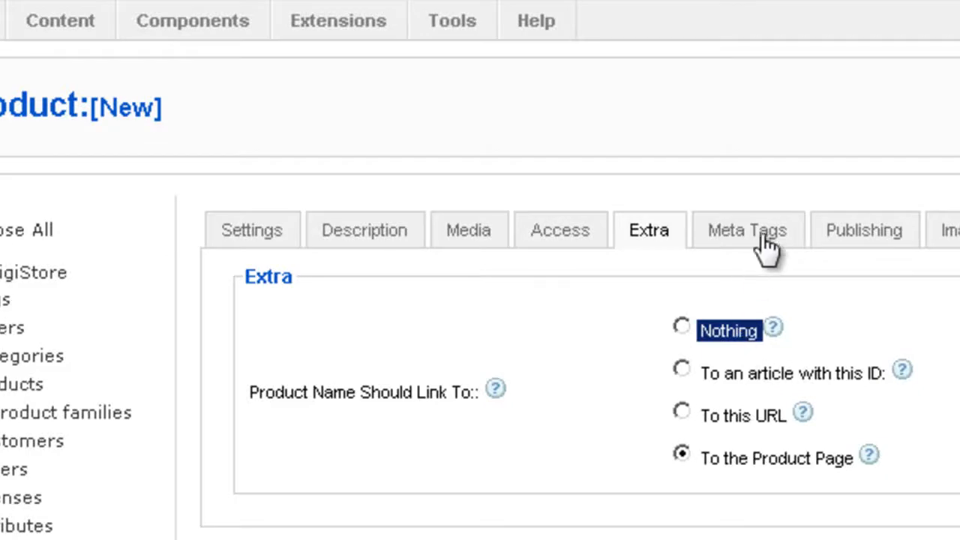
# - Review the new product's meta tag fields for title, keywords and description, and its publishing settings
pyautogui.click(760, 238)
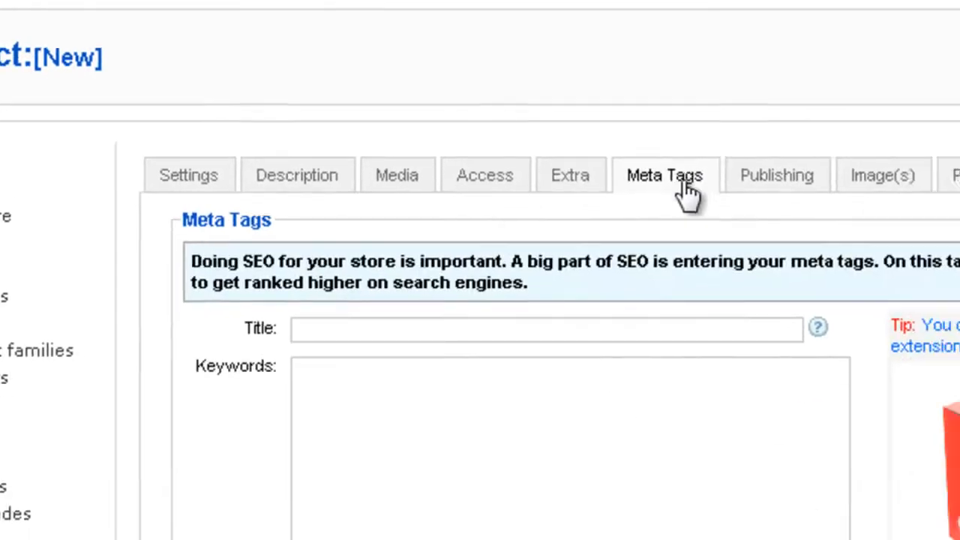
pyautogui.scroll(-3, 534, 360)
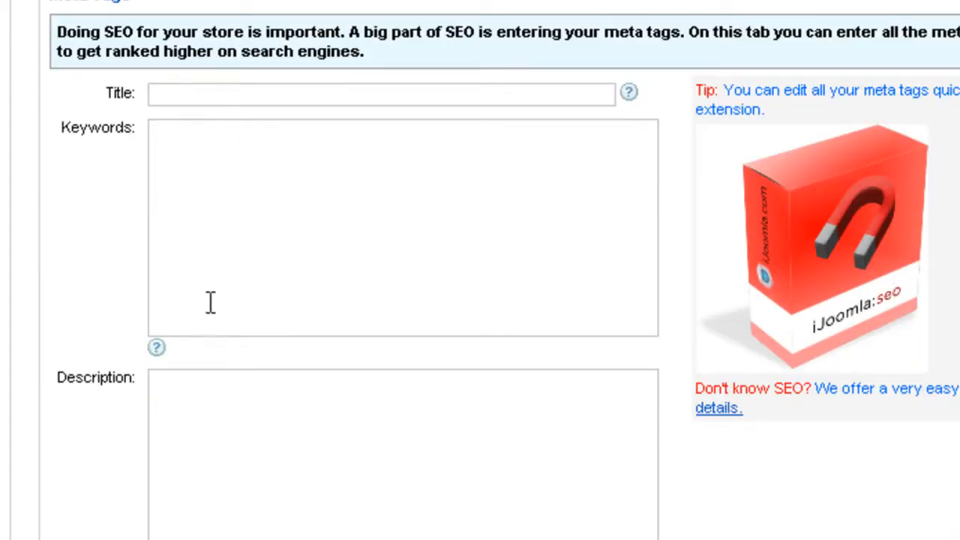
pyautogui.scroll(-3, 210, 302)
pyautogui.scroll(1, 213, 315)
pyautogui.scroll(1, 217, 310)
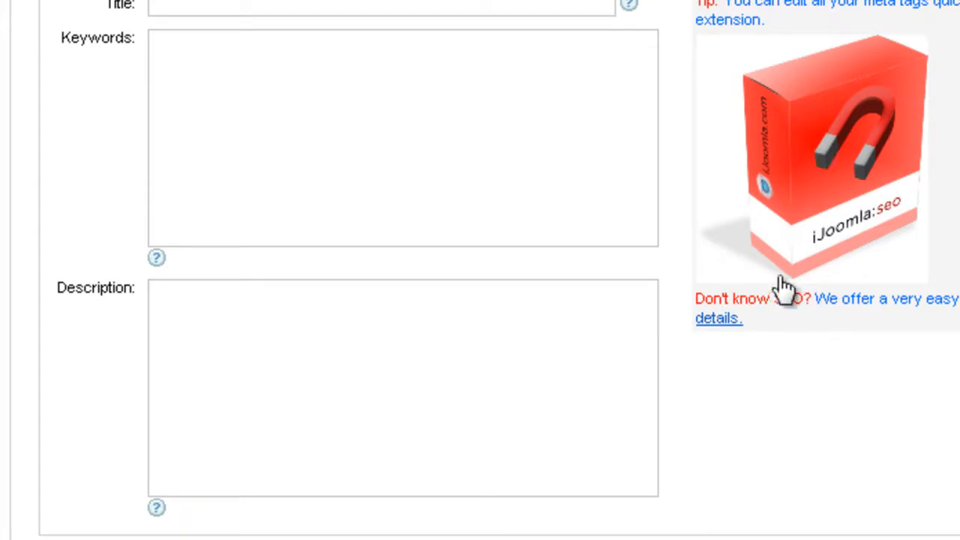
pyautogui.scroll(5, 778, 289)
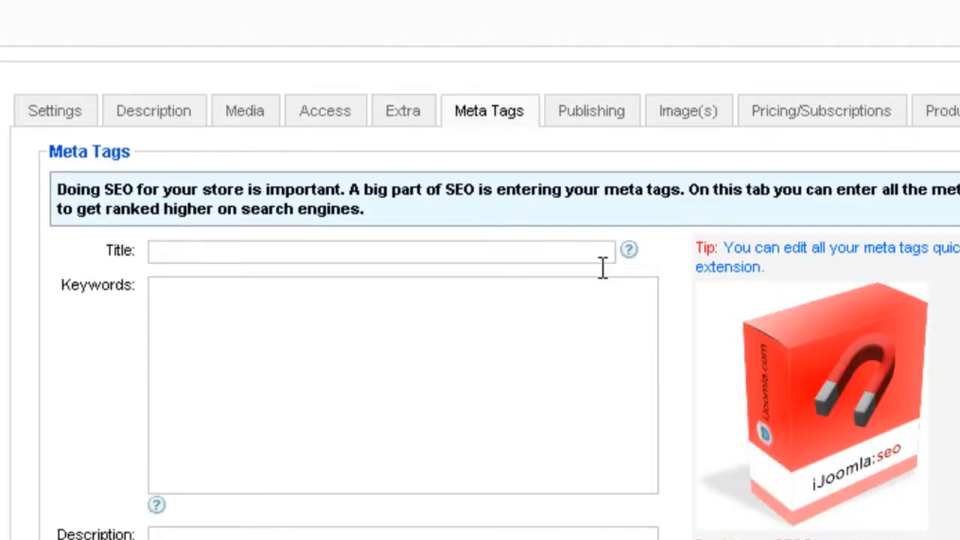
pyautogui.scroll(-2, 548, 285)
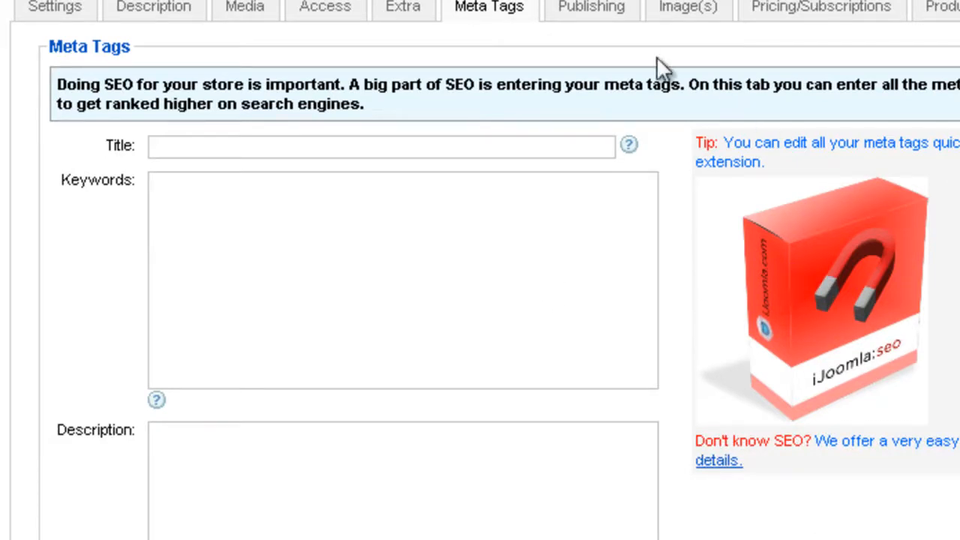
pyautogui.click(615, 15)
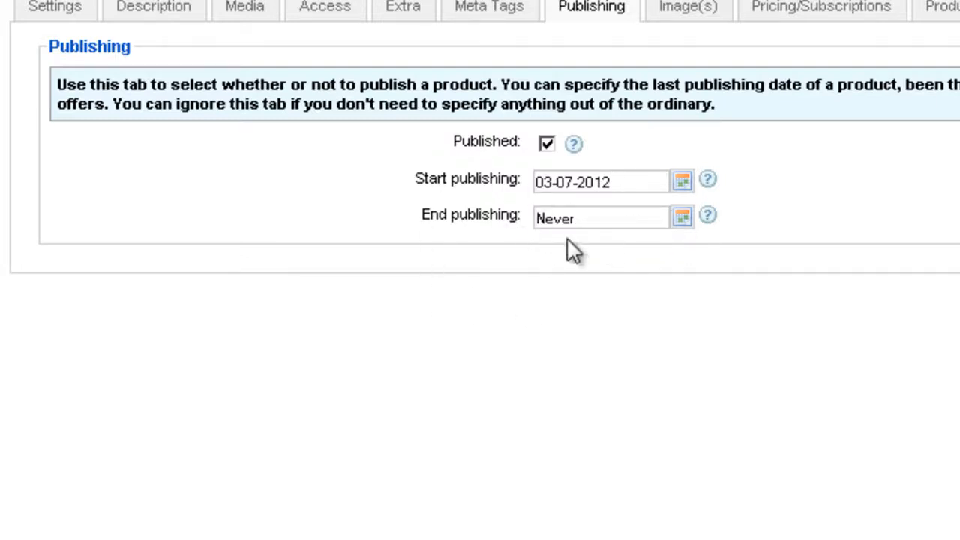
# - Upload the DigiStore, front_media.jpeg and Guru image files together to the new product's image gallery
pyautogui.click(661, 9)
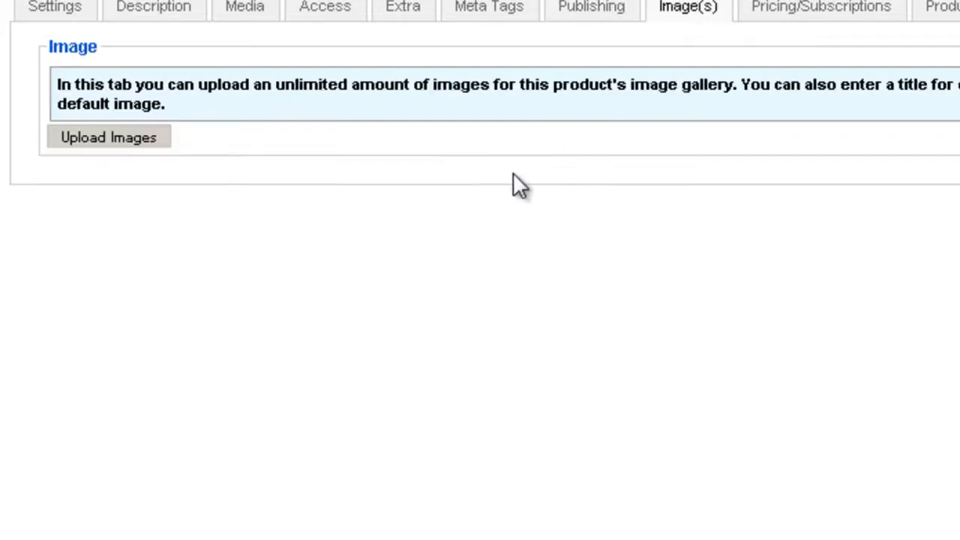
pyautogui.click(156, 142)
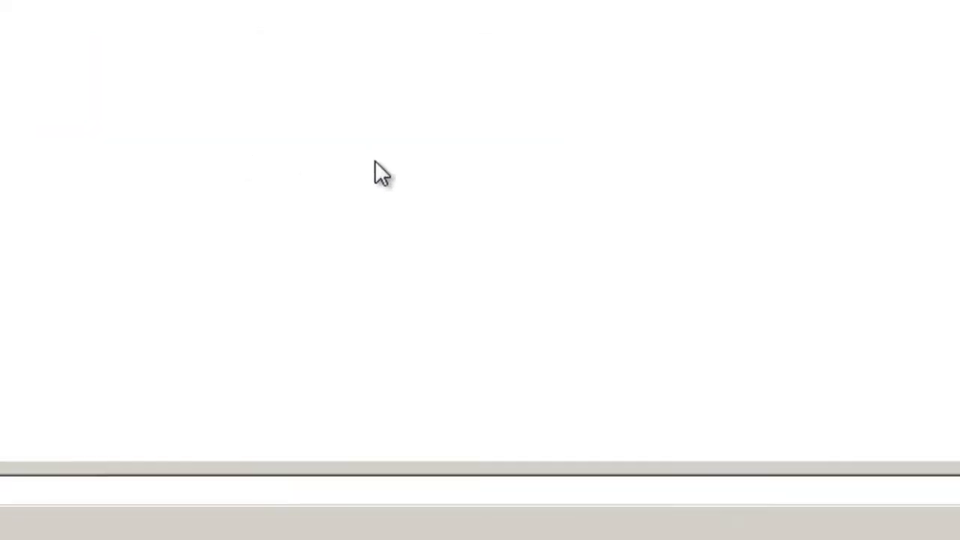
pyautogui.moveTo(65, 187); pyautogui.dragTo(948, 2)
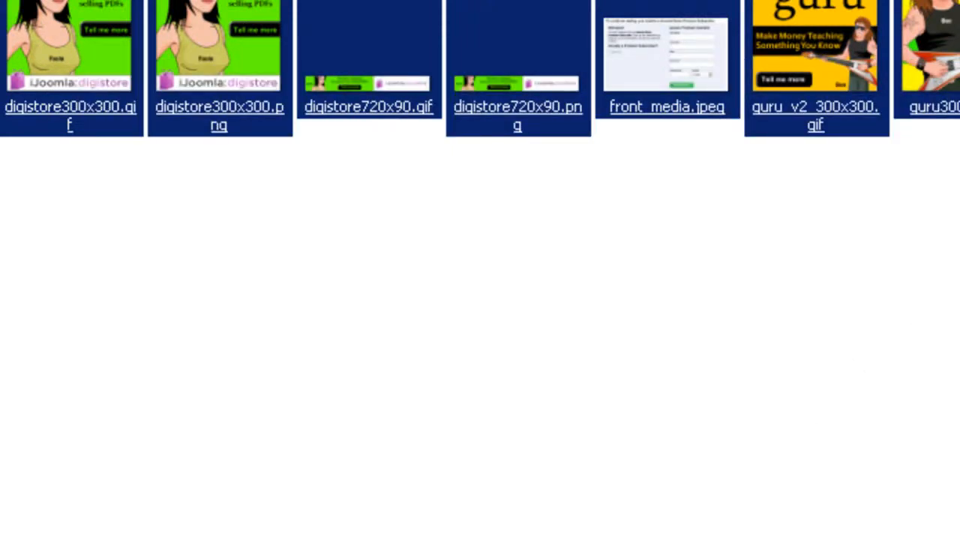
pyautogui.press('Return')
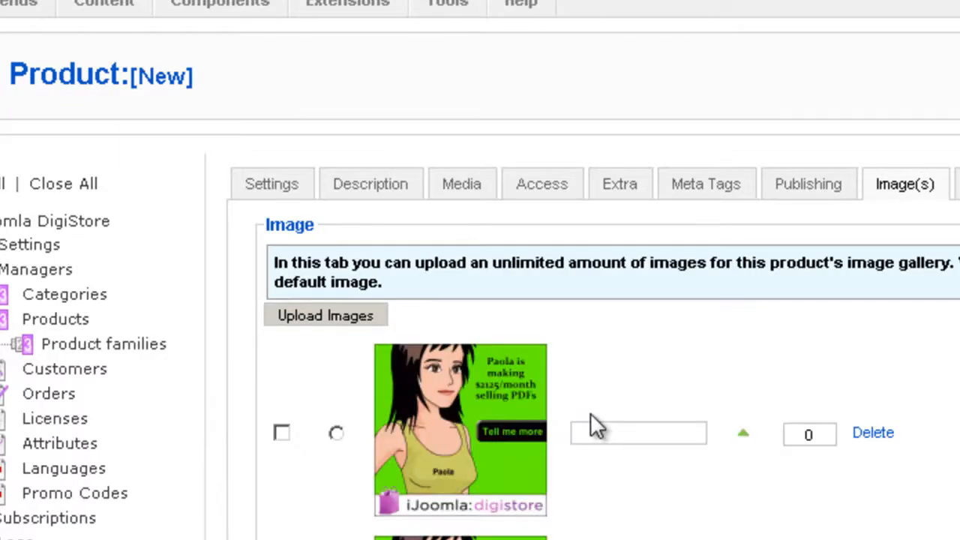
# - Make the first uploaded DigiStore image the product's default image
pyautogui.scroll(-10, 589, 441)
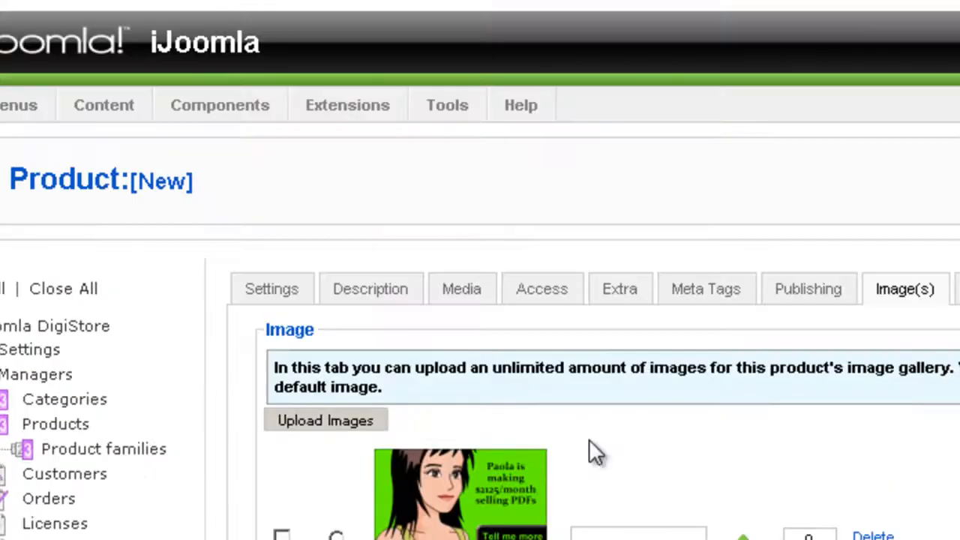
pyautogui.scroll(-3, 435, 497)
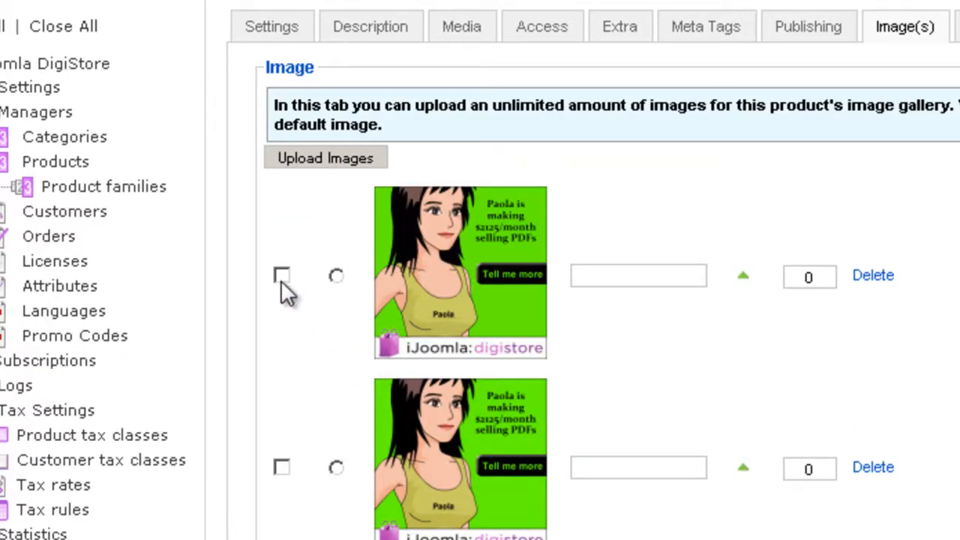
pyautogui.scroll(-7, 321, 308)
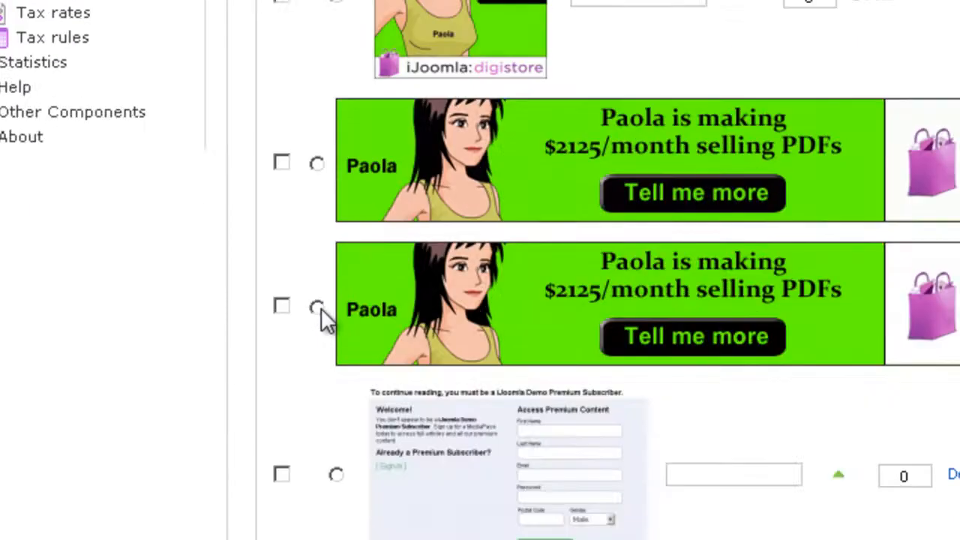
pyautogui.scroll(9, 321, 308)
pyautogui.scroll(-2, 335, 405)
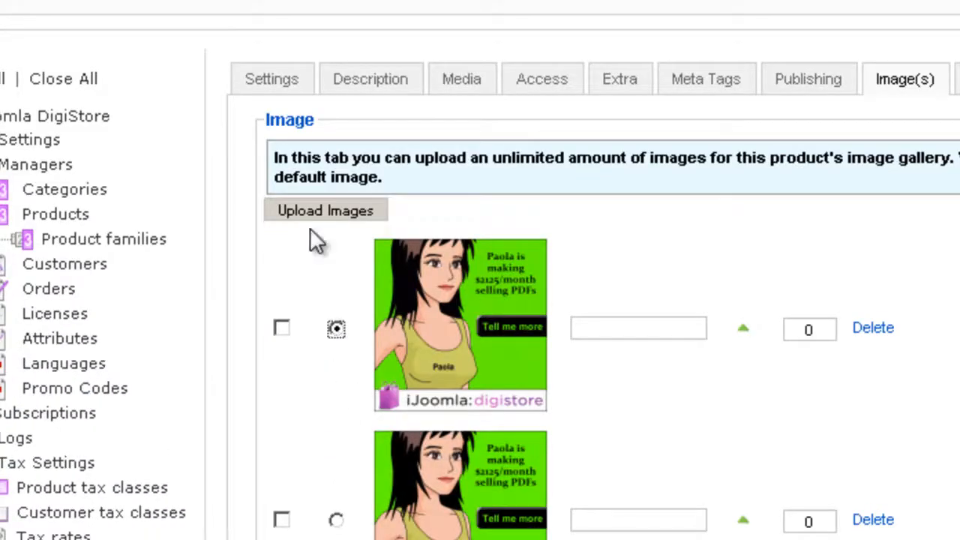
# - View the main image on the Guru product page and return to the new product's images
pyautogui.click(396, 1)
pyautogui.scroll(2, 358, 255)
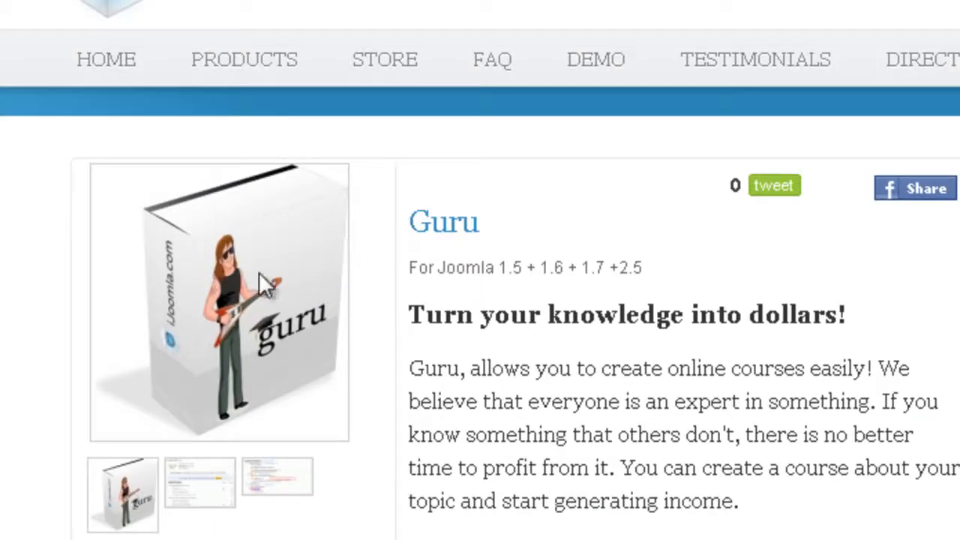
pyautogui.click(84, 4)
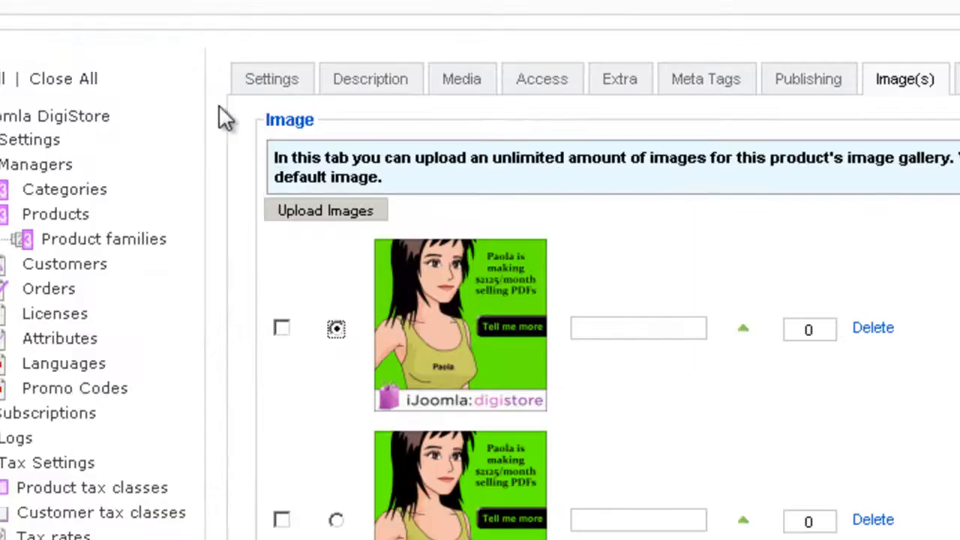
# - Open the title entry of the first uploaded image to look at its suggestions, leaving the title blank
pyautogui.scroll(-2, 397, 272)
pyautogui.click(608, 120)
pyautogui.click(608, 120)
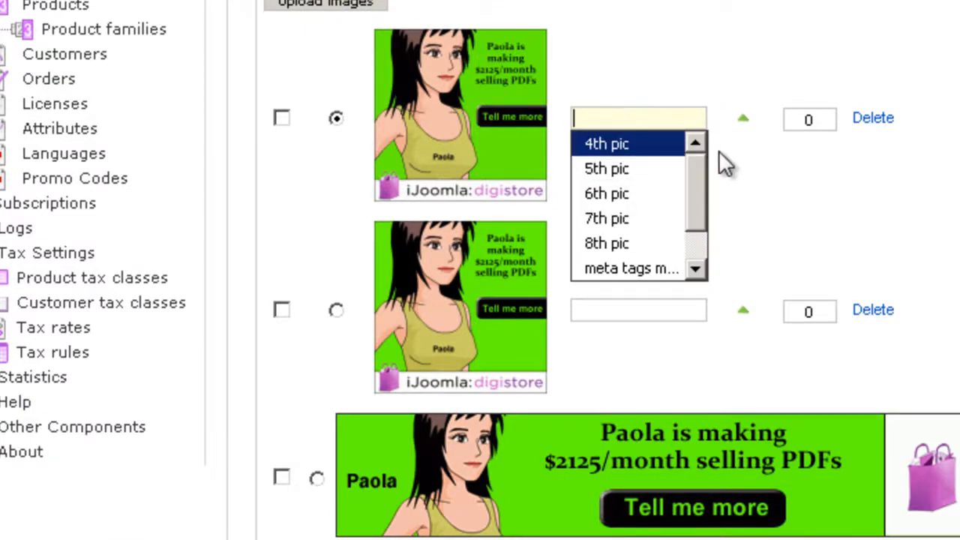
pyautogui.click(737, 174)
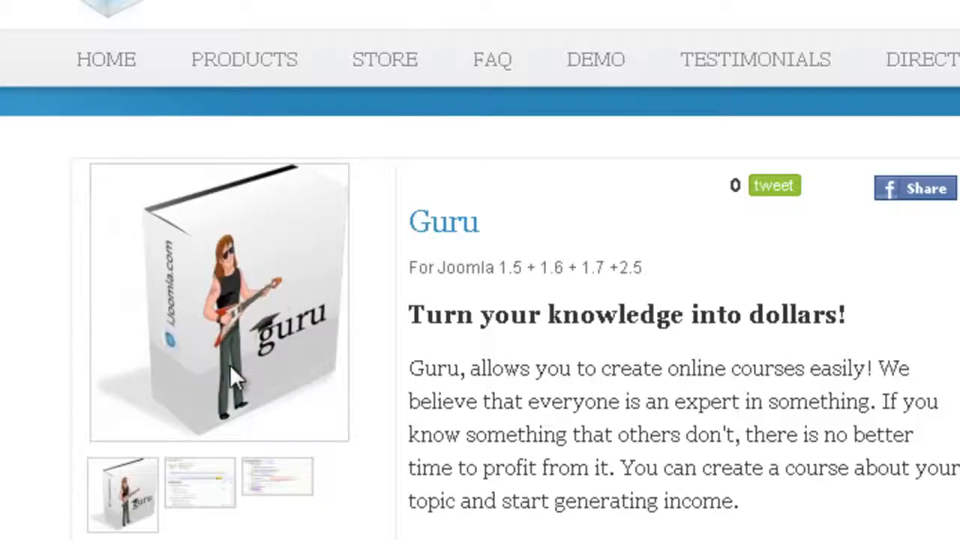
# - Enlarge the second thumbnail in the Guru gallery to view its image title, and return to the new product
pyautogui.click(206, 486)
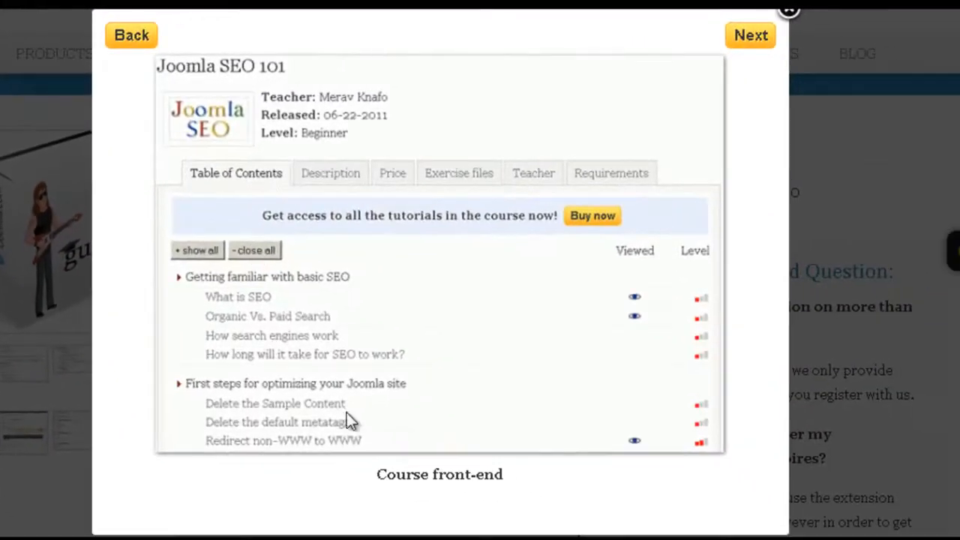
pyautogui.moveTo(377, 475); pyautogui.dragTo(510, 477)
pyautogui.click(788, 13)
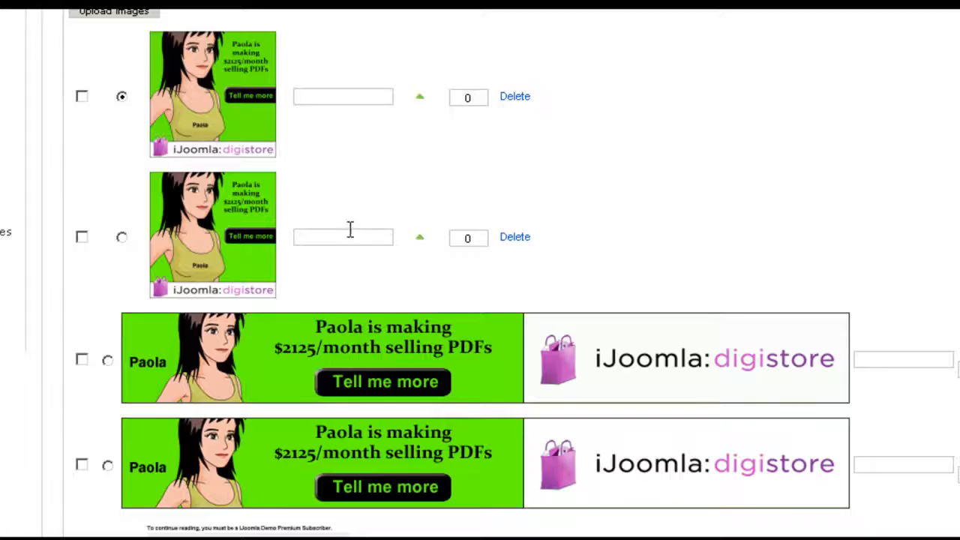
# - Review the uploaded images, and open the product's pricing settings to examine the subscription and renewal plans
pyautogui.scroll(3, 350, 229)
pyautogui.scroll(-10, 390, 314)
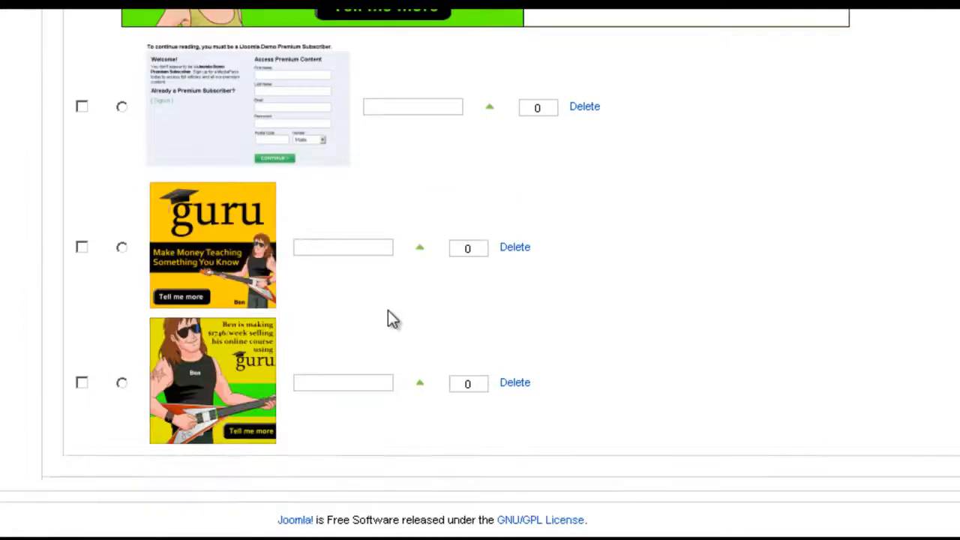
pyautogui.scroll(7, 390, 315)
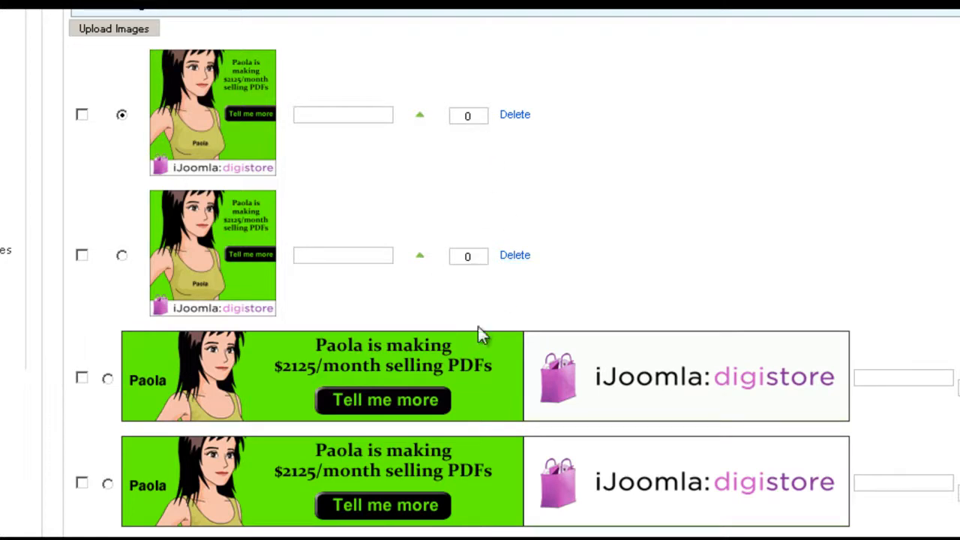
pyautogui.scroll(5, 442, 255)
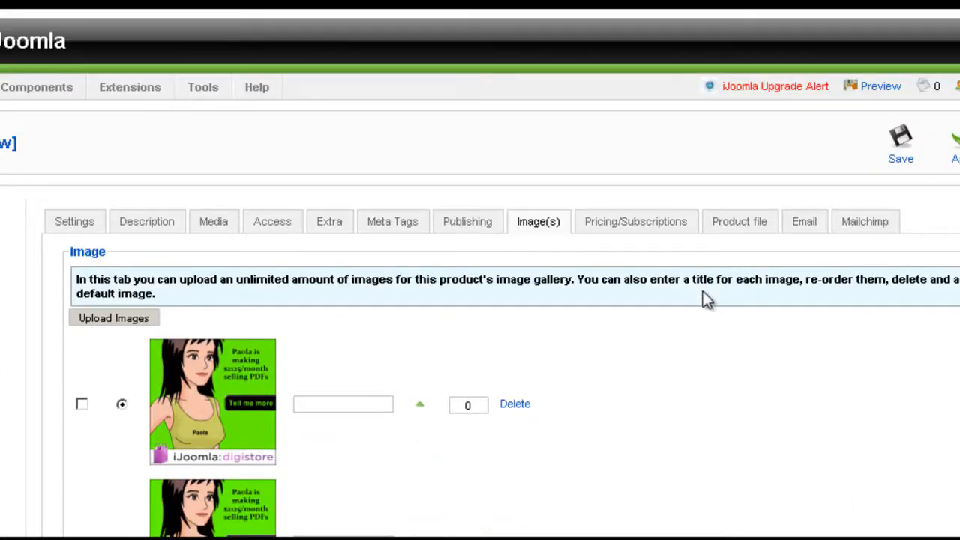
pyautogui.click(668, 223)
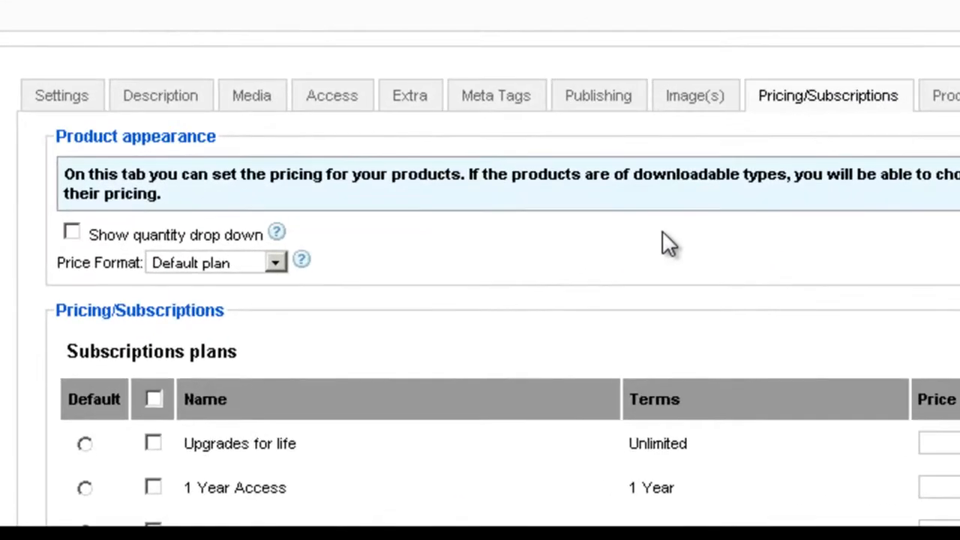
pyautogui.scroll(-3, 662, 232)
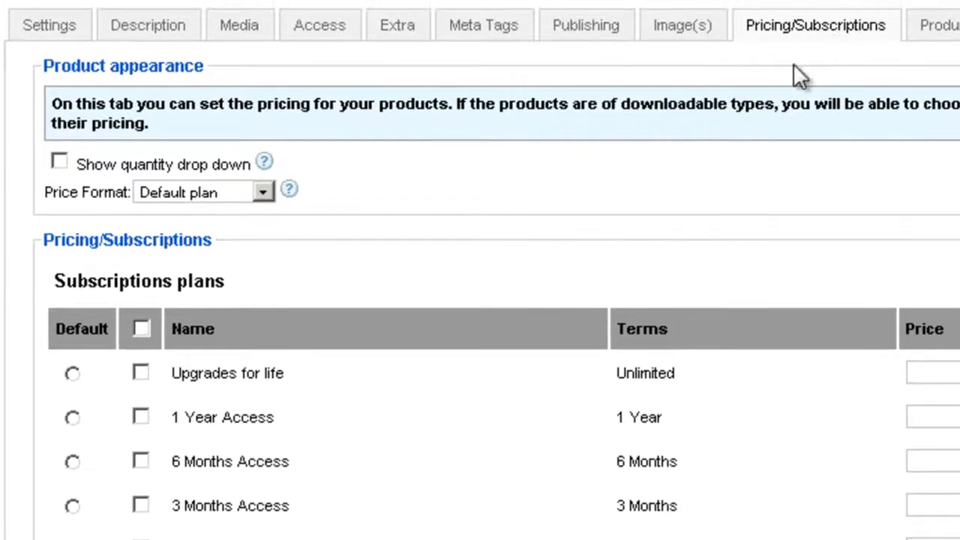
pyautogui.scroll(-2, 524, 164)
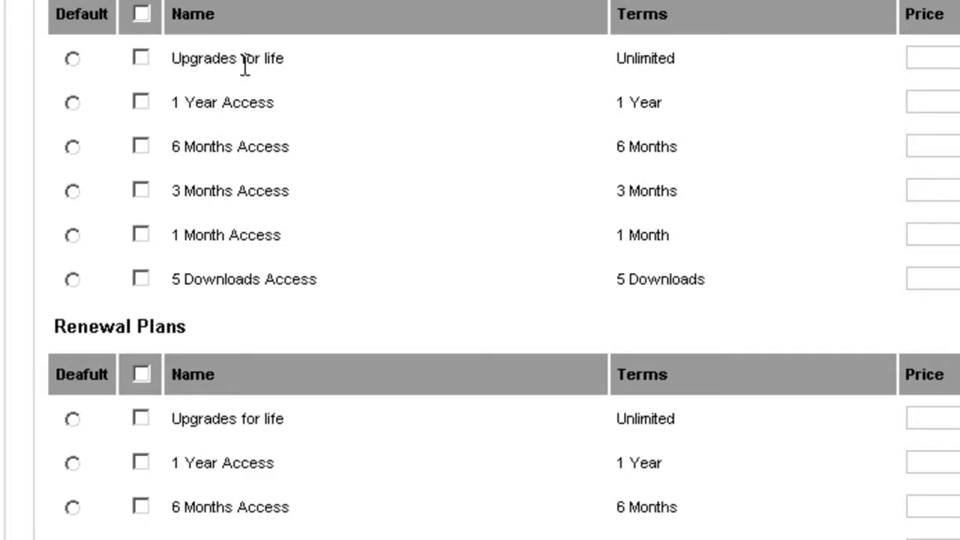
pyautogui.scroll(3, 244, 68)
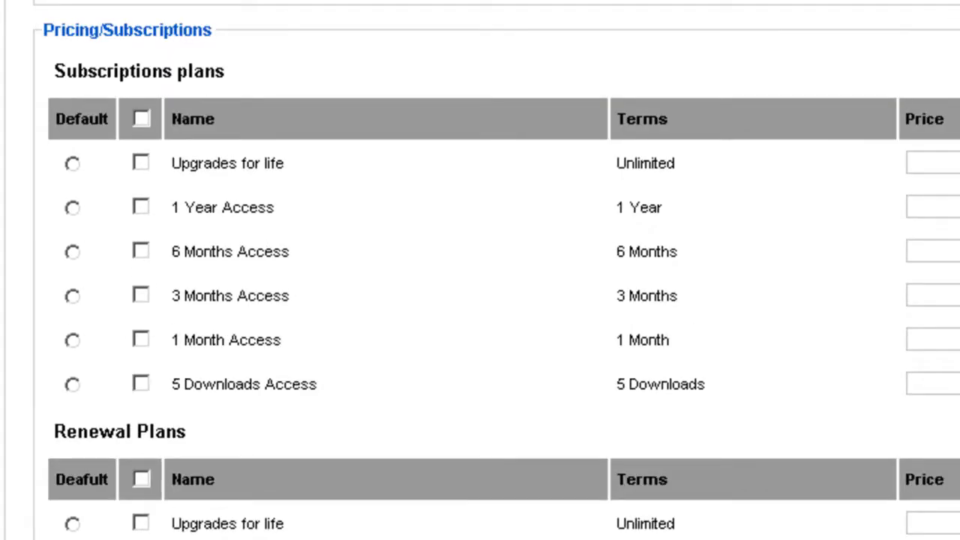
pyautogui.scroll(5, 303, 186)
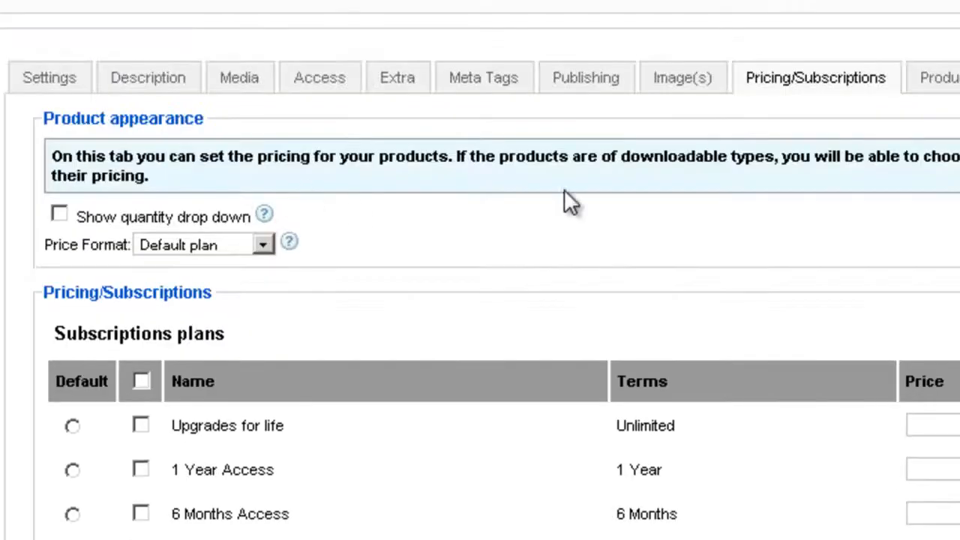
# - Enable the Upgrades for life, 1 Year Access and 6 Months Access subscription plans, with Upgrades for life as default
pyautogui.scroll(-3, 597, 183)
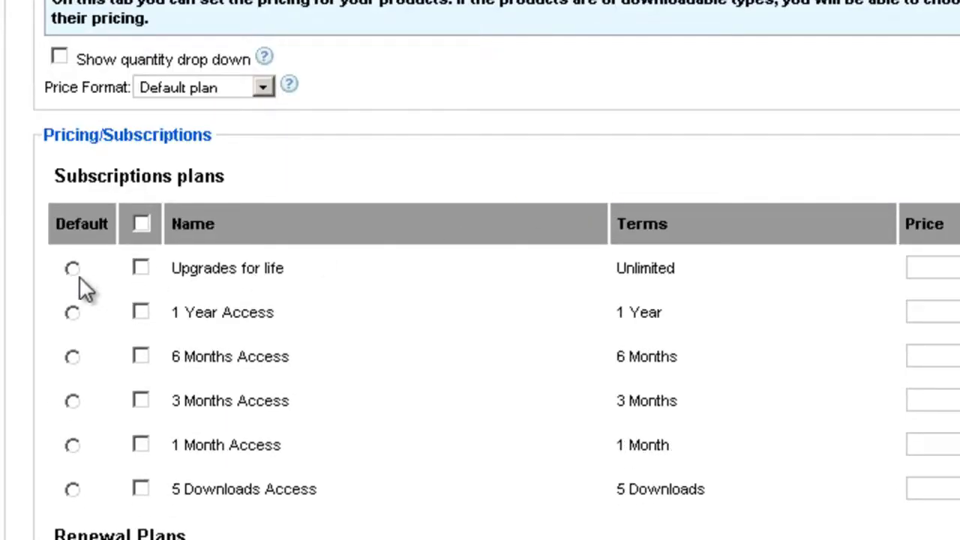
pyautogui.click(141, 267)
pyautogui.click(141, 312)
pyautogui.click(136, 355)
pyautogui.click(72, 313)
pyautogui.click(72, 357)
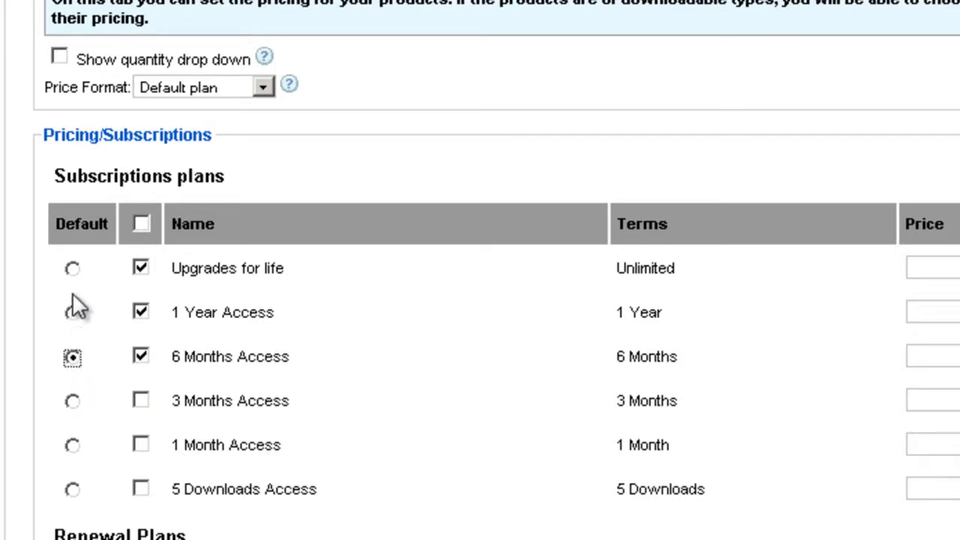
pyautogui.click(72, 269)
# - Set the subscription price to 99.99 for Upgrades for life and 59.99 for 1 Year Access
pyautogui.doubleClick(934, 270)
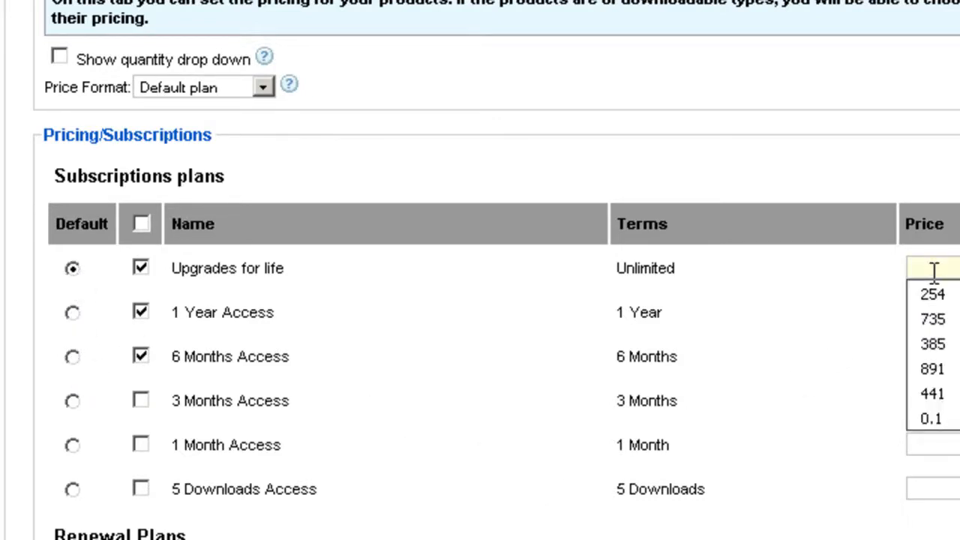
pyautogui.write('99.99')
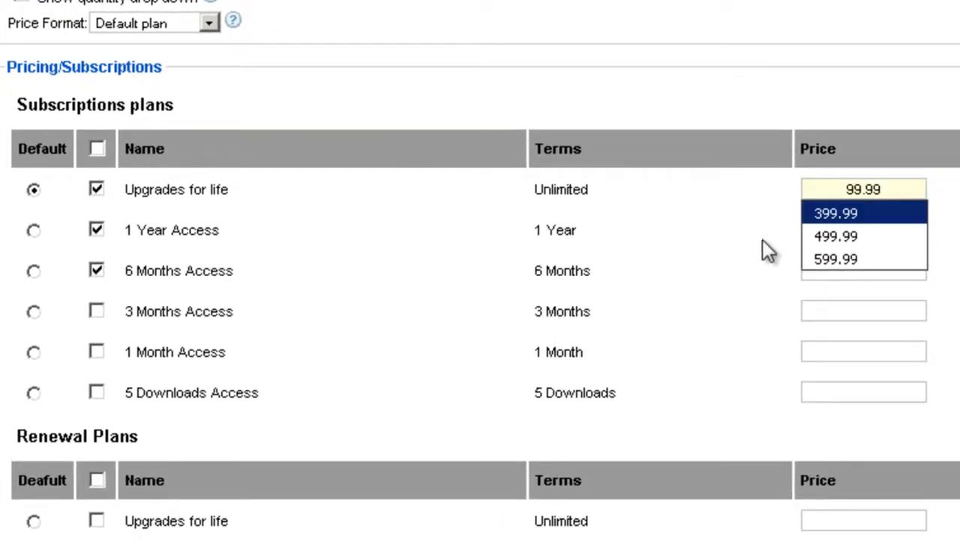
pyautogui.click(739, 274)
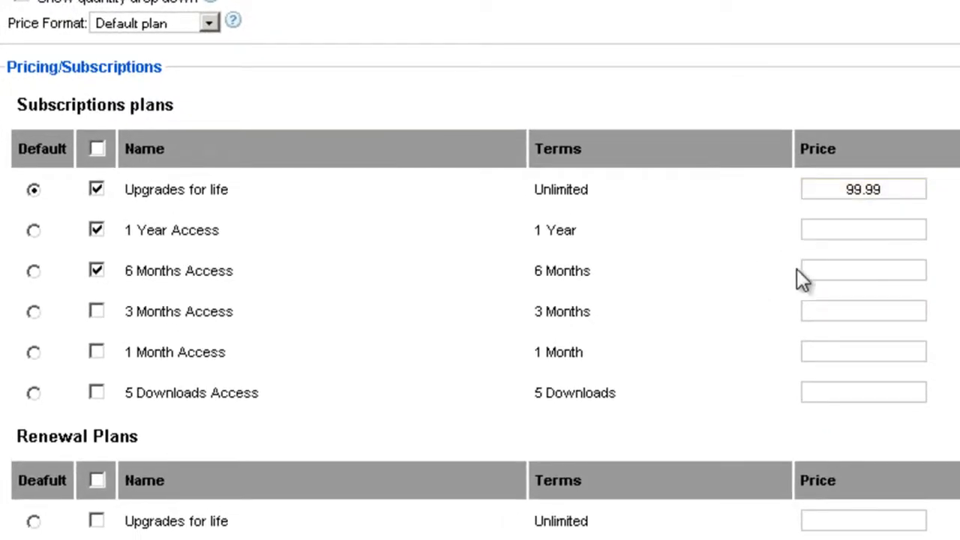
pyautogui.doubleClick(859, 225)
pyautogui.write('5999')
pyautogui.click(867, 231)
pyautogui.write('.99')
# - Examine the renewal plans and email reminder options, comparing them with the enabled subscription plans
pyautogui.scroll(-4, 516, 102)
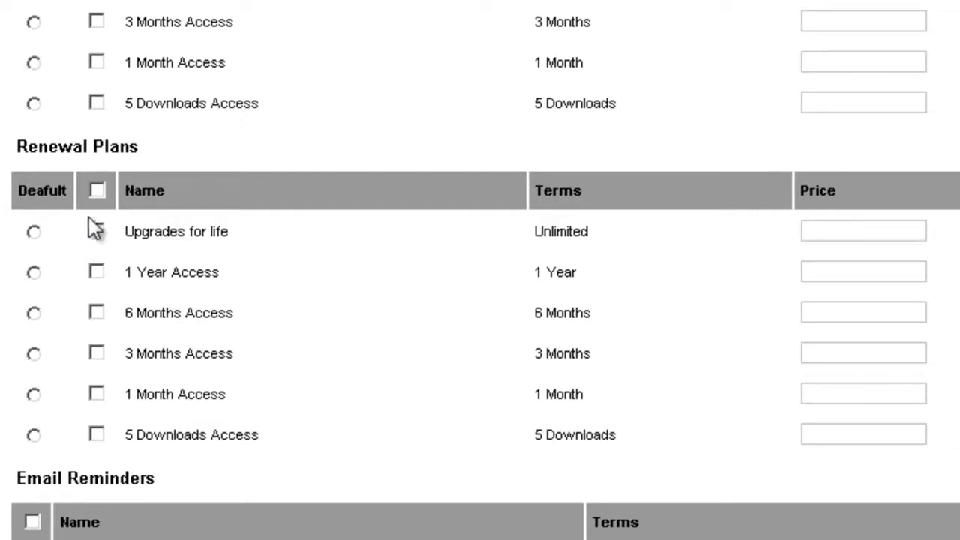
pyautogui.scroll(3, 192, 114)
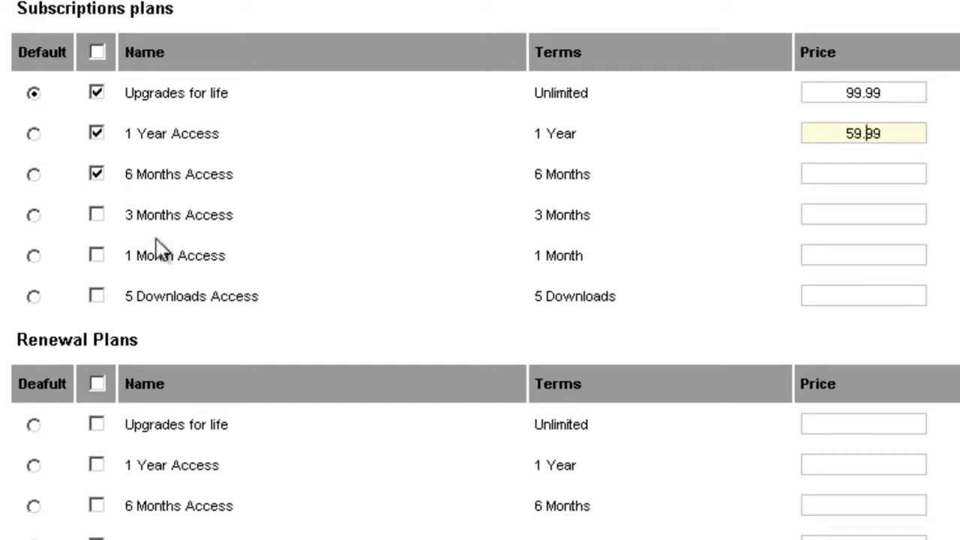
pyautogui.scroll(-3, 159, 245)
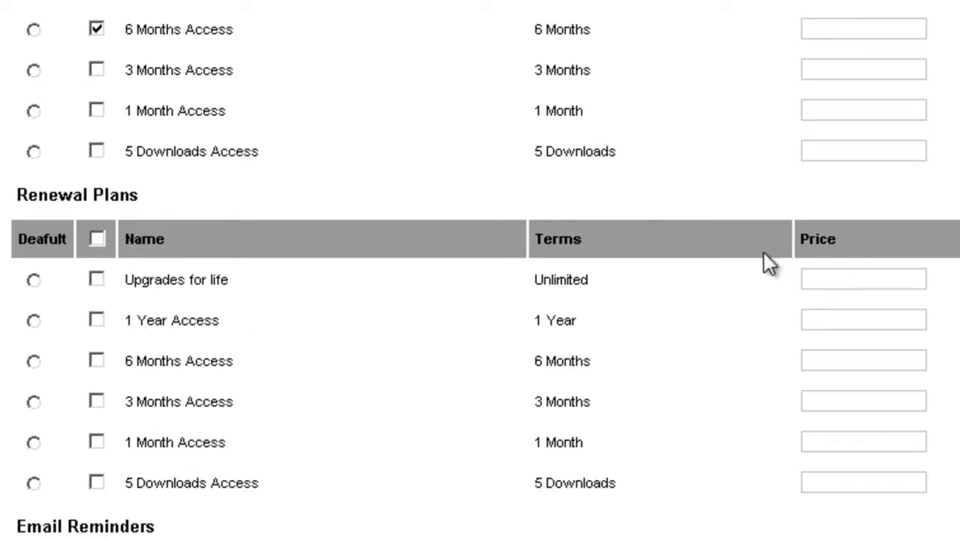
pyautogui.scroll(-3, 660, 352)
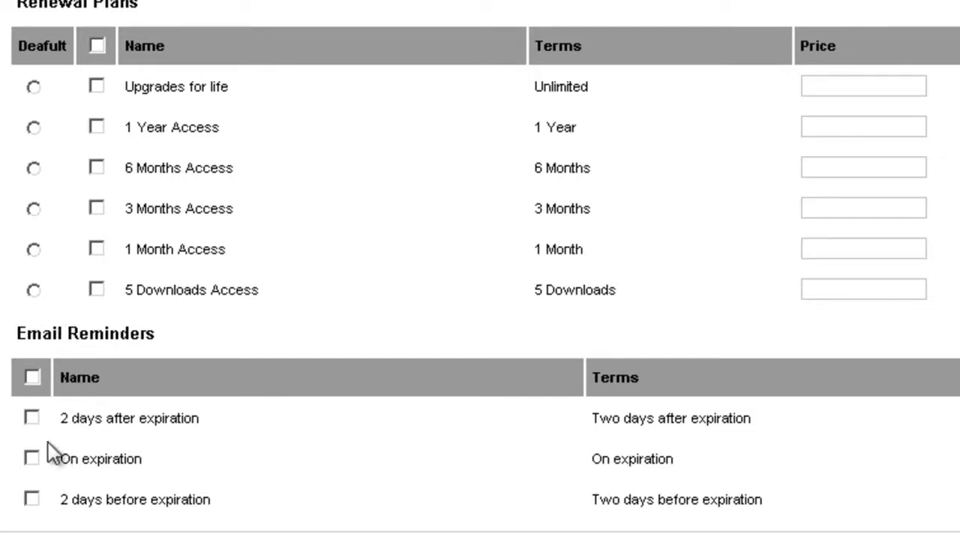
pyautogui.scroll(2, 479, 270)
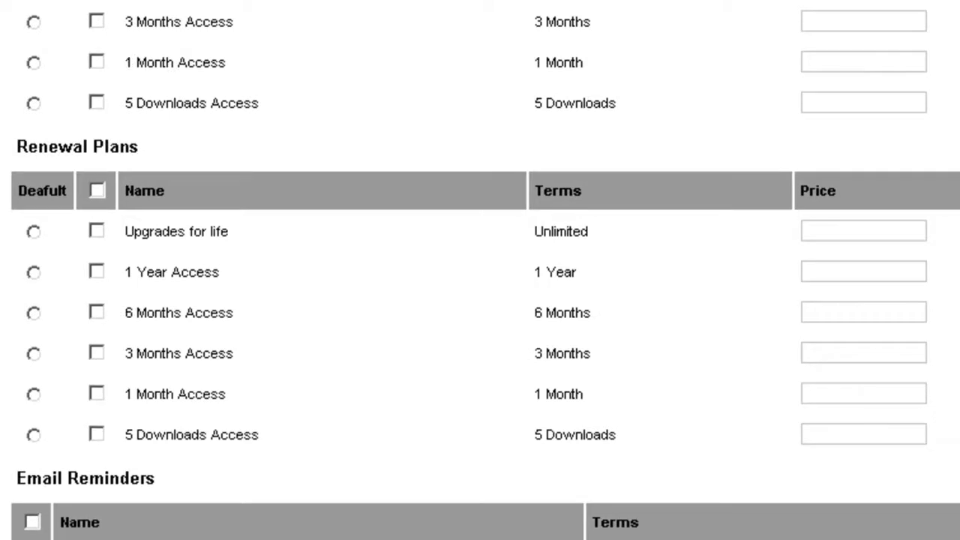
pyautogui.scroll(2, 480, 270)
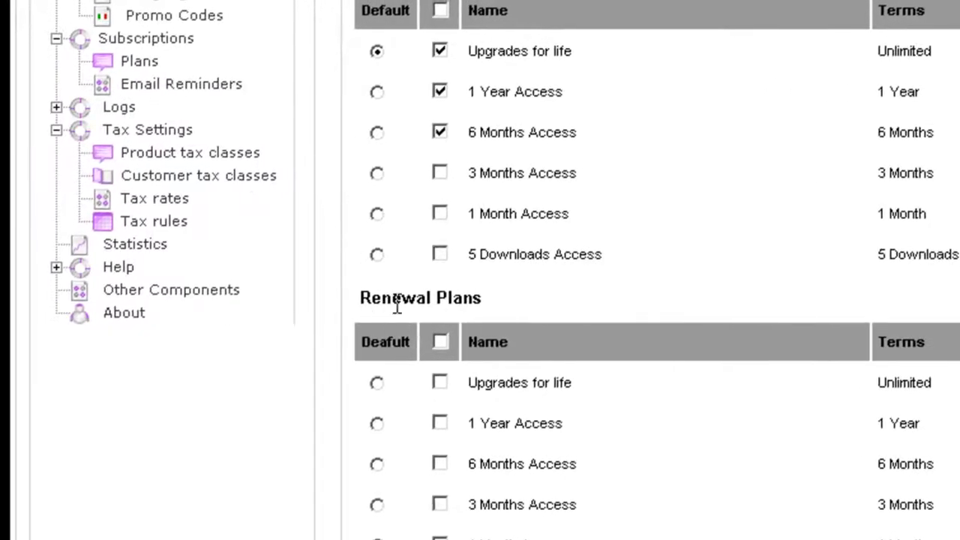
pyautogui.scroll(-5, 396, 303)
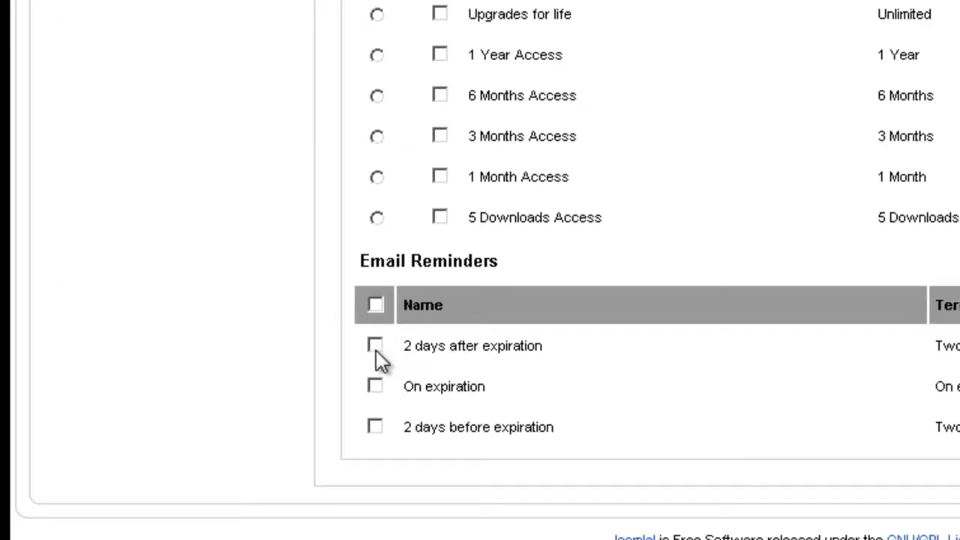
pyautogui.scroll(5, 300, 346)
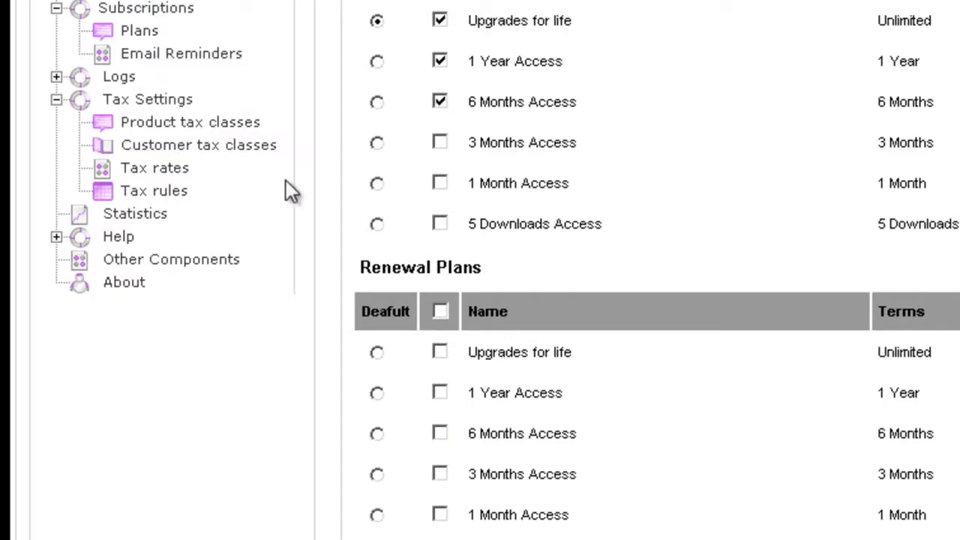
# - Choose the UNZIP_FIRST DIGISTORE (Joomla 1.5) zip archive from the Downloads folder as the product file
pyautogui.scroll(-3, 315, 375)
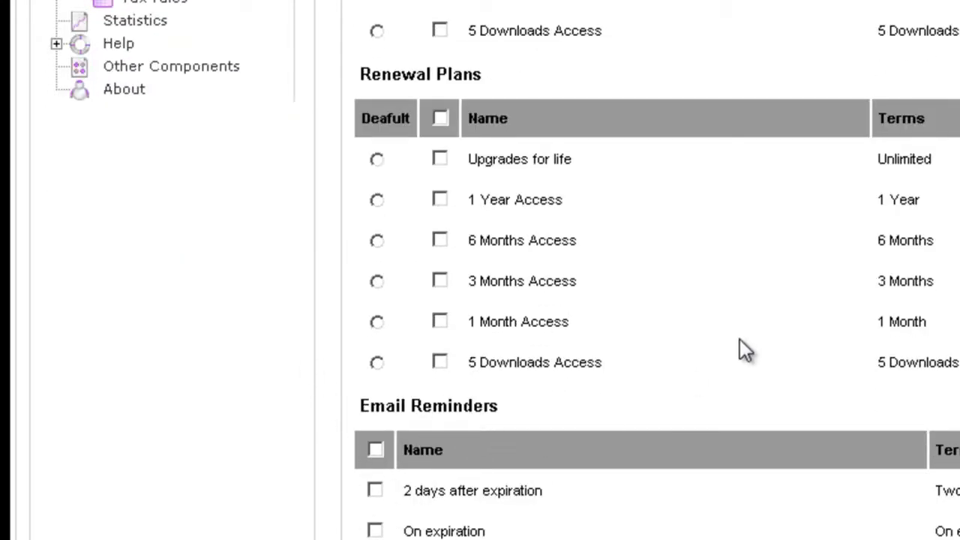
pyautogui.scroll(5, 745, 350)
pyautogui.scroll(3, 734, 339)
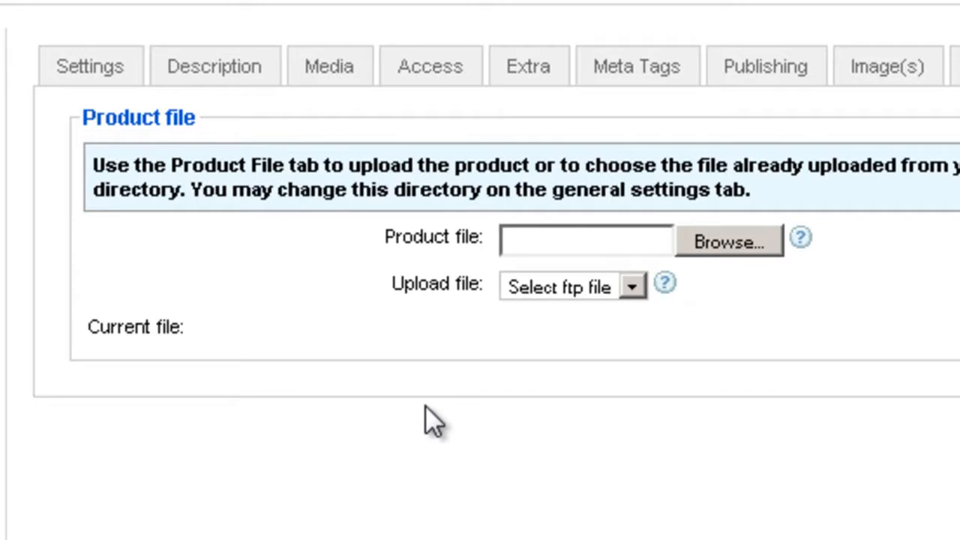
pyautogui.click(705, 243)
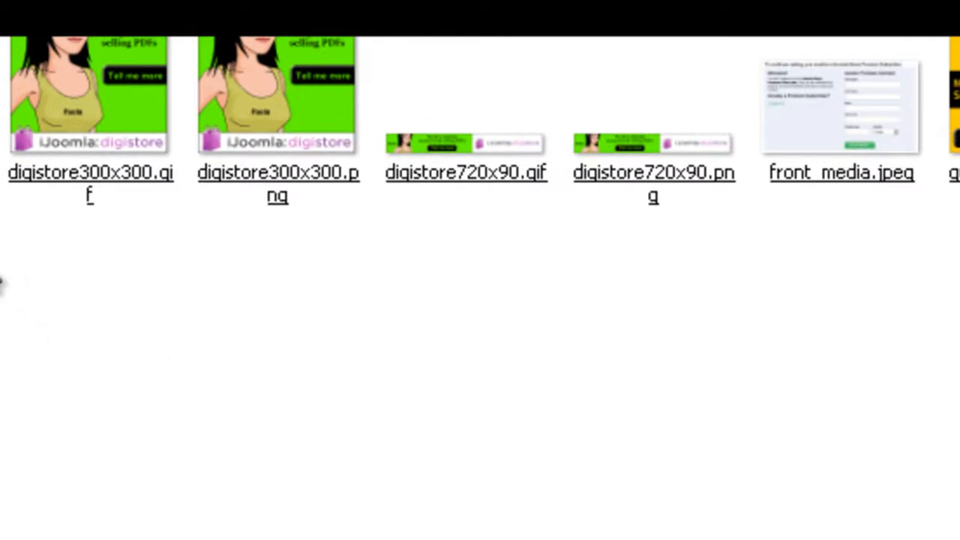
pyautogui.moveTo(75, 252); pyautogui.dragTo(91, 137)
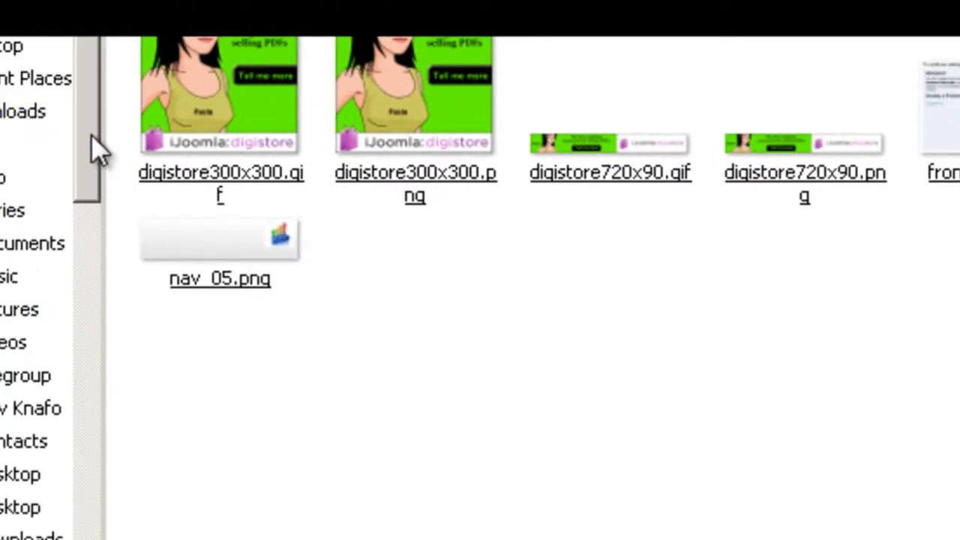
pyautogui.click(32, 112)
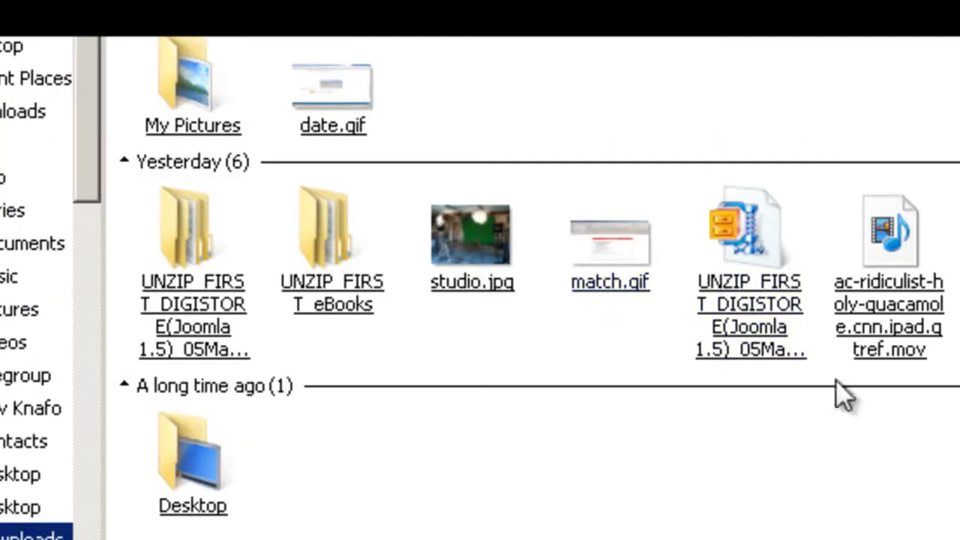
pyautogui.click(755, 345)
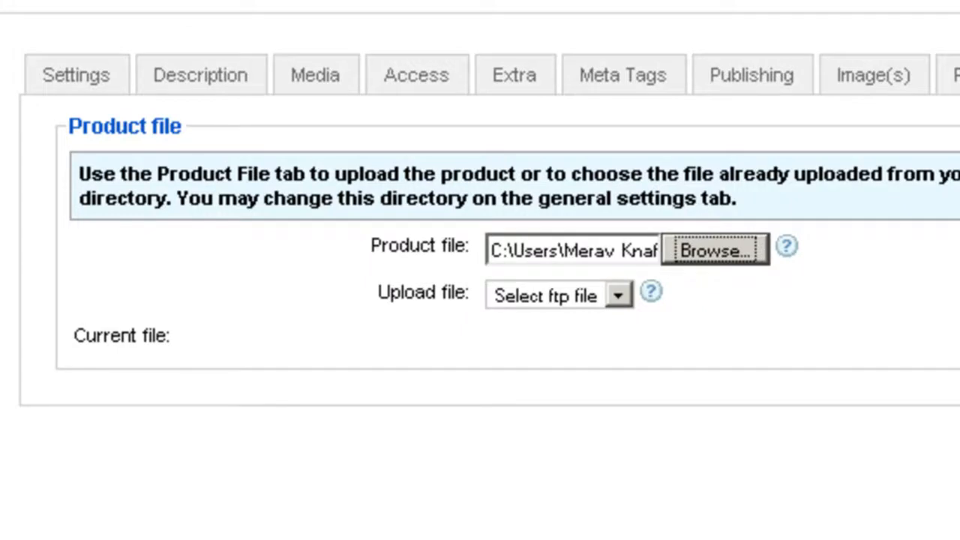
# - Review the product's email settings and enable sending an email specifically for this product
pyautogui.click(911, 78)
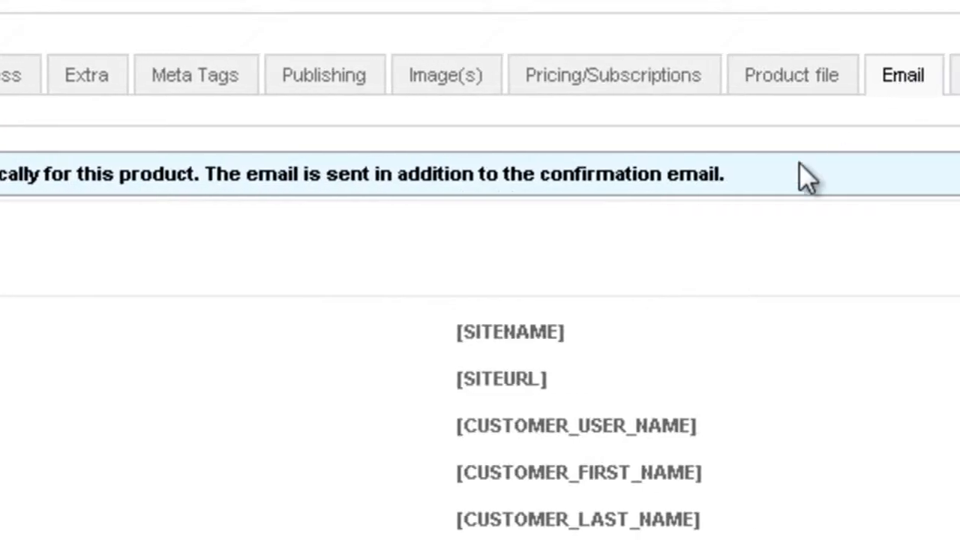
pyautogui.scroll(-5, 492, 328)
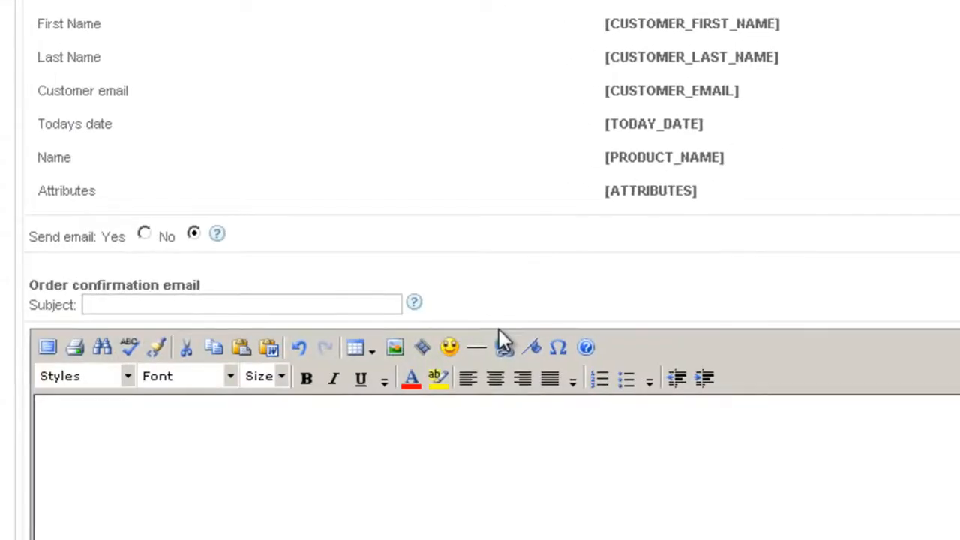
pyautogui.scroll(-3, 499, 329)
pyautogui.scroll(-5, 504, 339)
pyautogui.scroll(4, 504, 340)
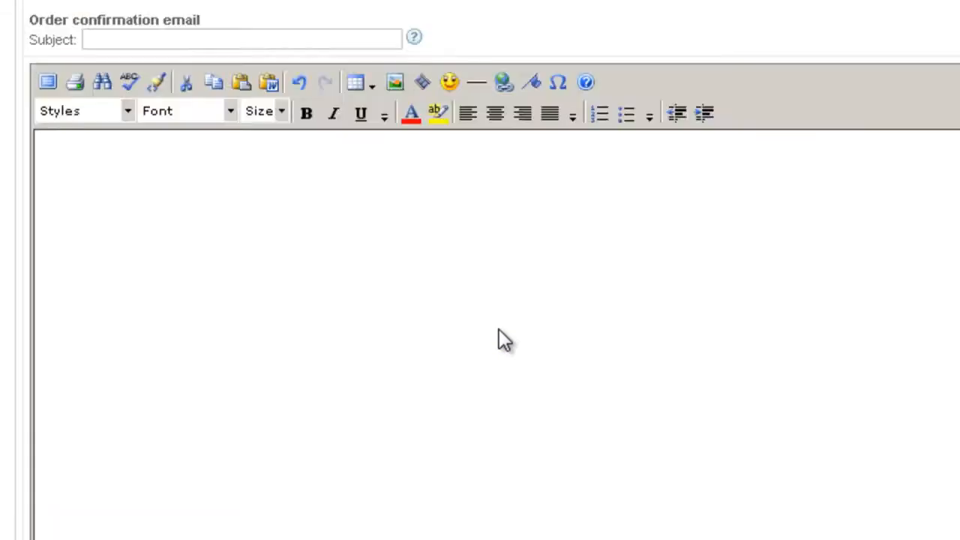
pyautogui.scroll(6, 504, 340)
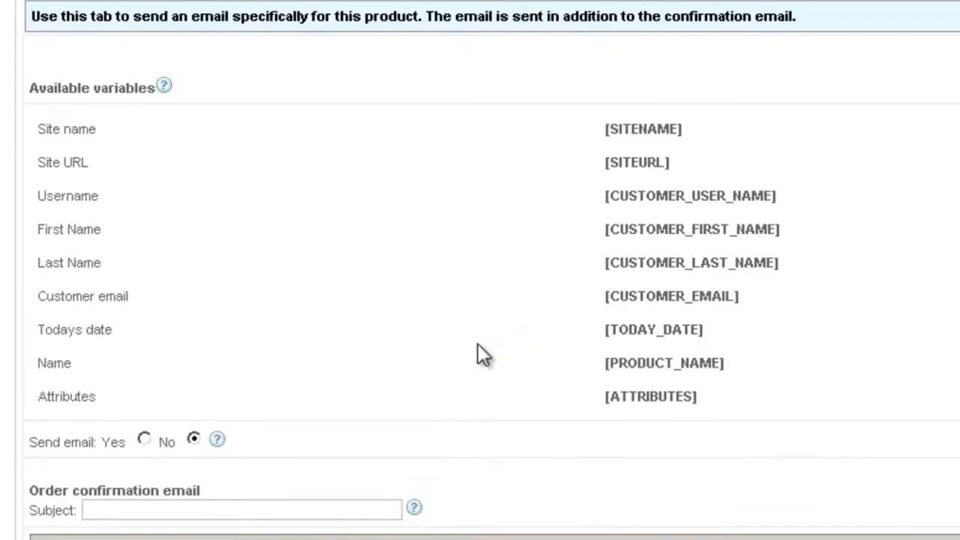
pyautogui.click(143, 441)
# - Examine the order confirmation email's subject and body fields and the available variables, such as [SITENAME] and [CUSTOMER_USER_NAME]
pyautogui.scroll(-3, 137, 449)
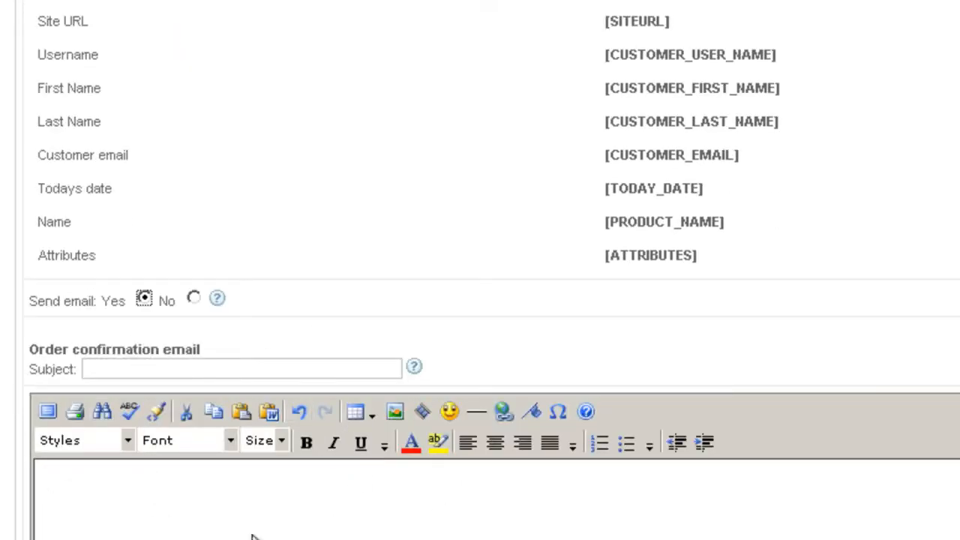
pyautogui.scroll(-3, 235, 495)
pyautogui.scroll(3, 235, 495)
pyautogui.scroll(-1, 235, 497)
pyautogui.scroll(-3, 235, 489)
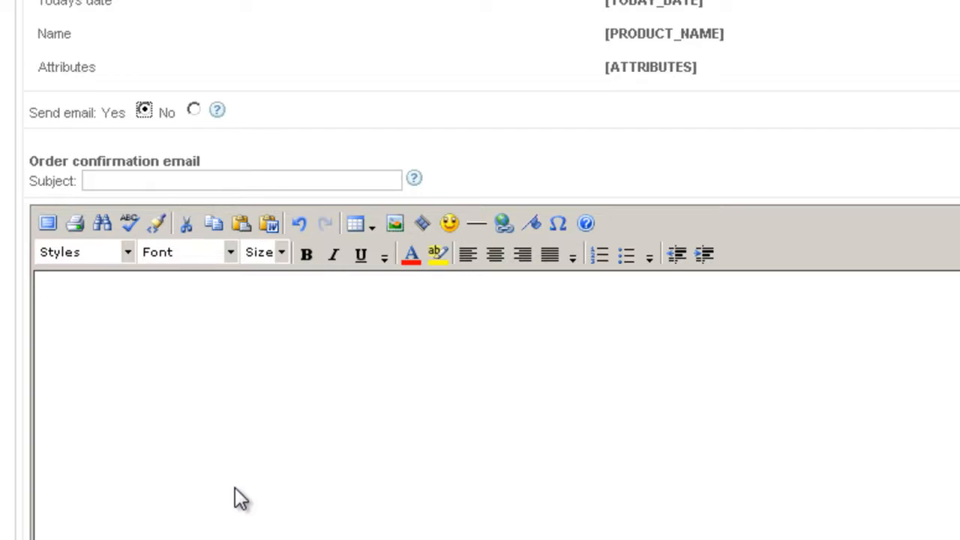
pyautogui.scroll(11, 251, 357)
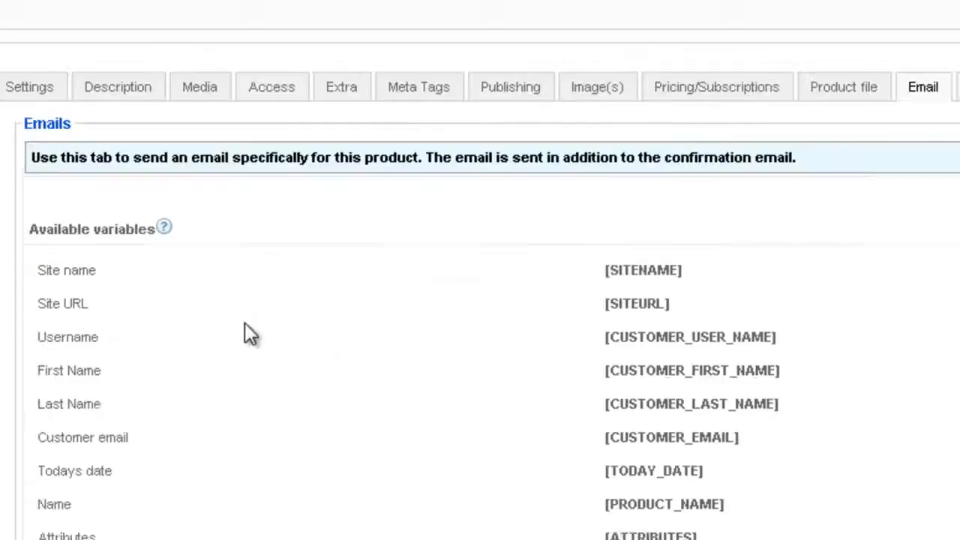
pyautogui.moveTo(606, 317); pyautogui.dragTo(691, 319)
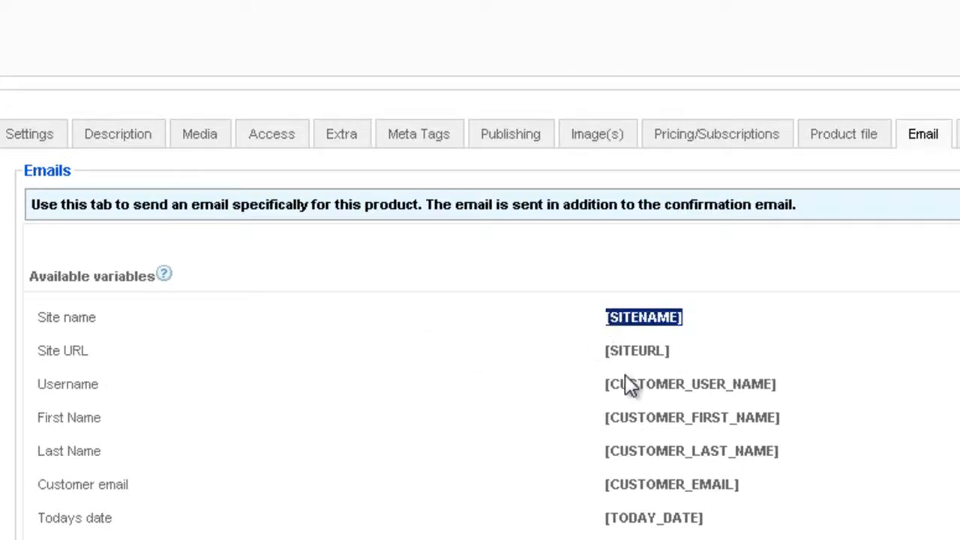
pyautogui.scroll(-3, 575, 224)
pyautogui.moveTo(606, 195); pyautogui.dragTo(767, 212)
pyautogui.scroll(-6, 668, 292)
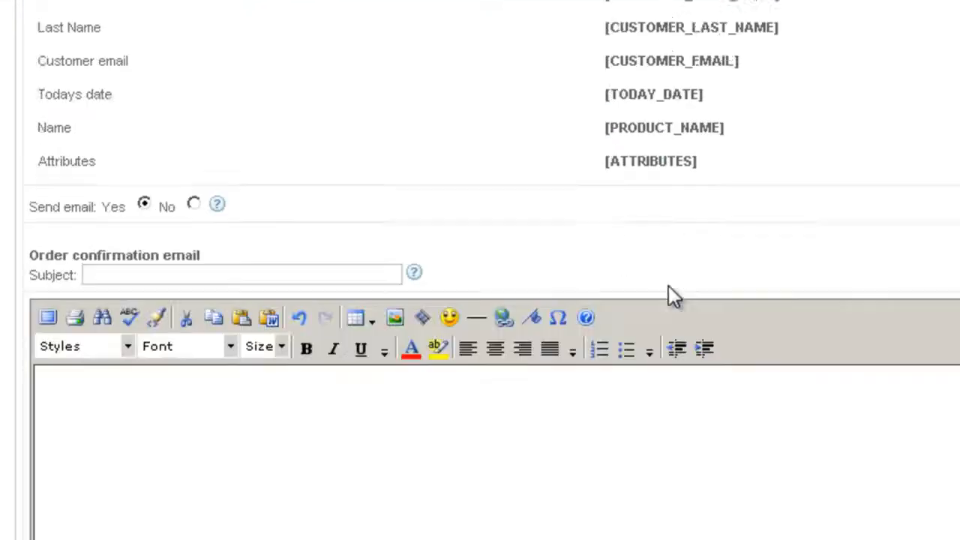
pyautogui.scroll(11, 480, 345)
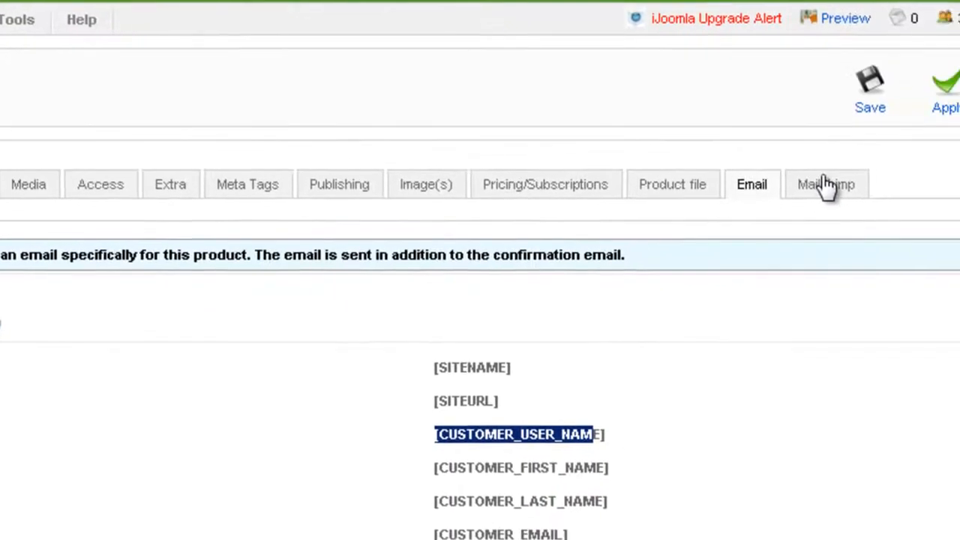
# - Open the product's Mailchimp settings and review the API, list ID, group name and auto-register fields
pyautogui.click(825, 185)
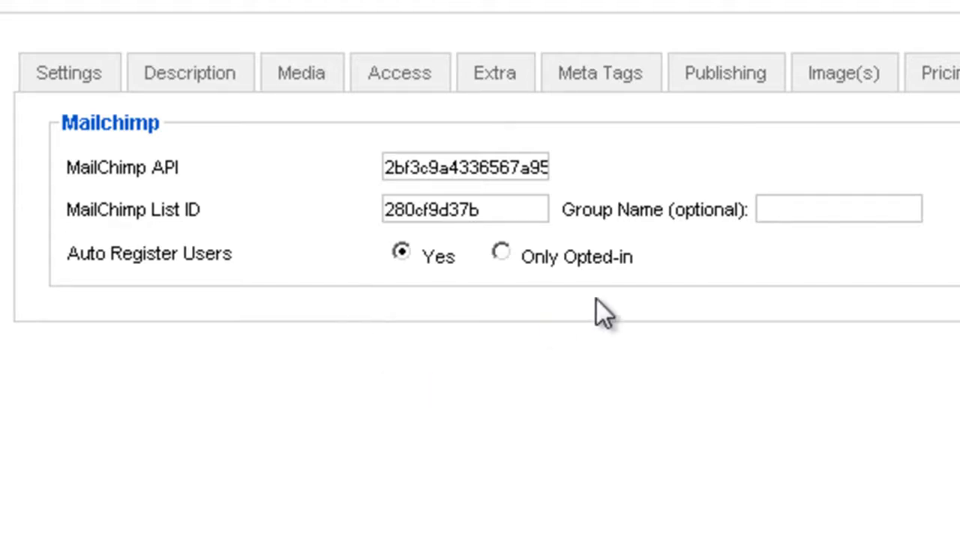
pyautogui.moveTo(388, 165); pyautogui.dragTo(615, 165)
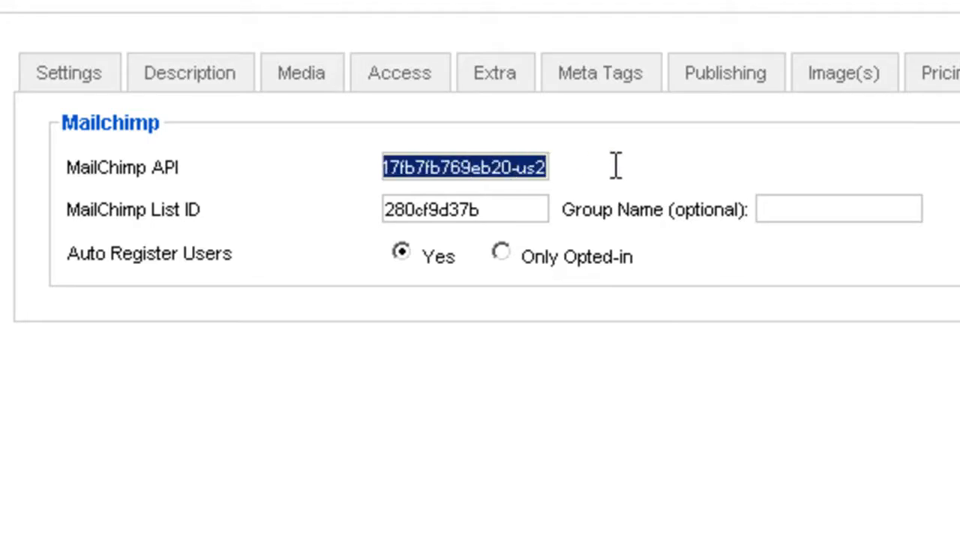
pyautogui.moveTo(502, 209); pyautogui.dragTo(365, 217)
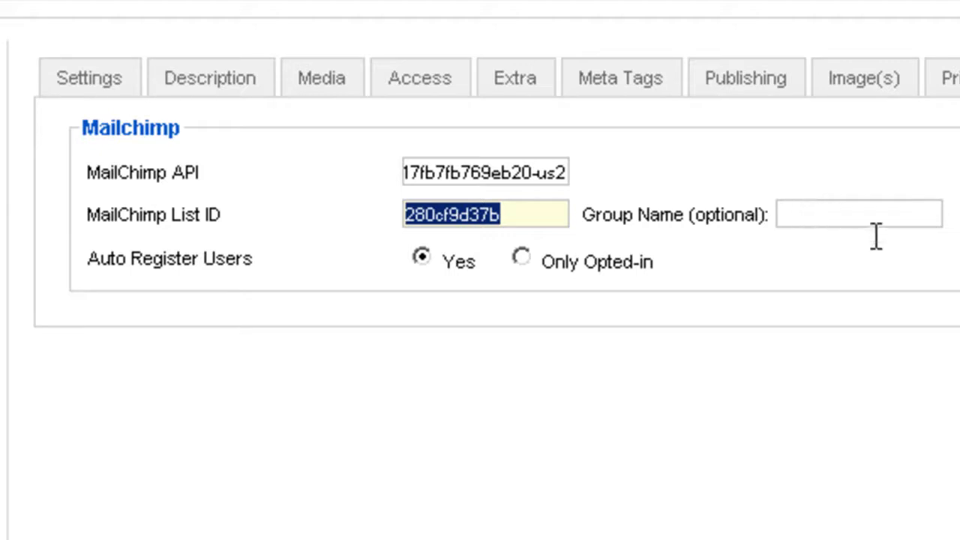
pyautogui.click(705, 182)
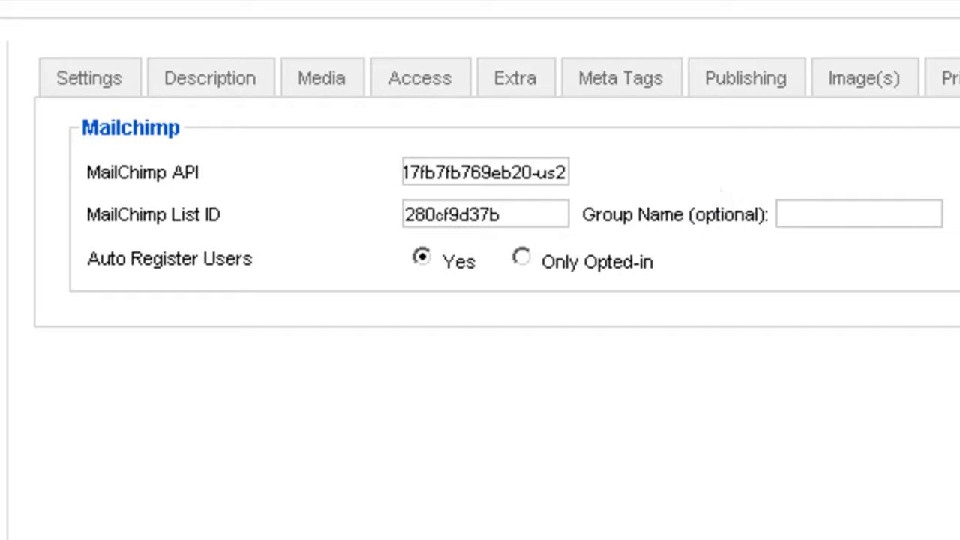
pyautogui.scroll(-1, 65, 202)
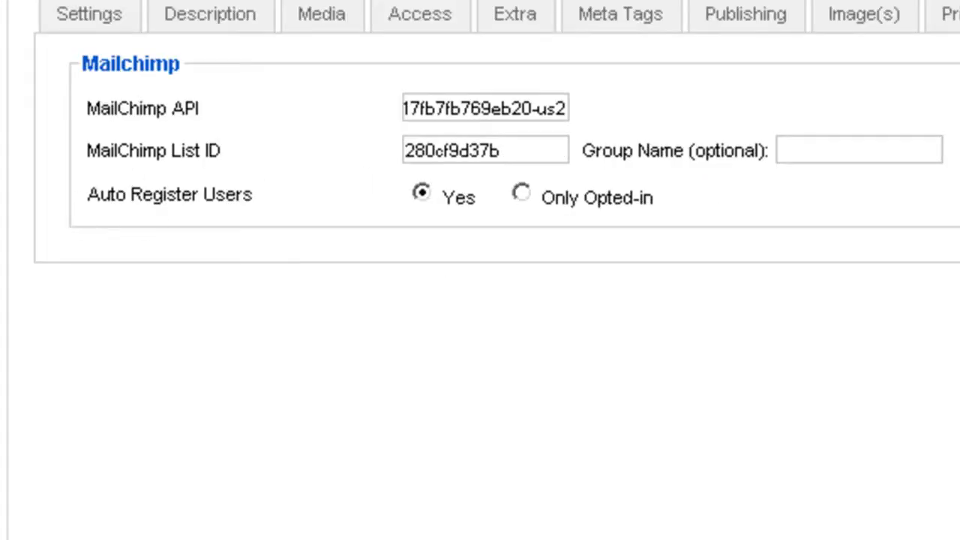
pyautogui.scroll(1, 480, 225)
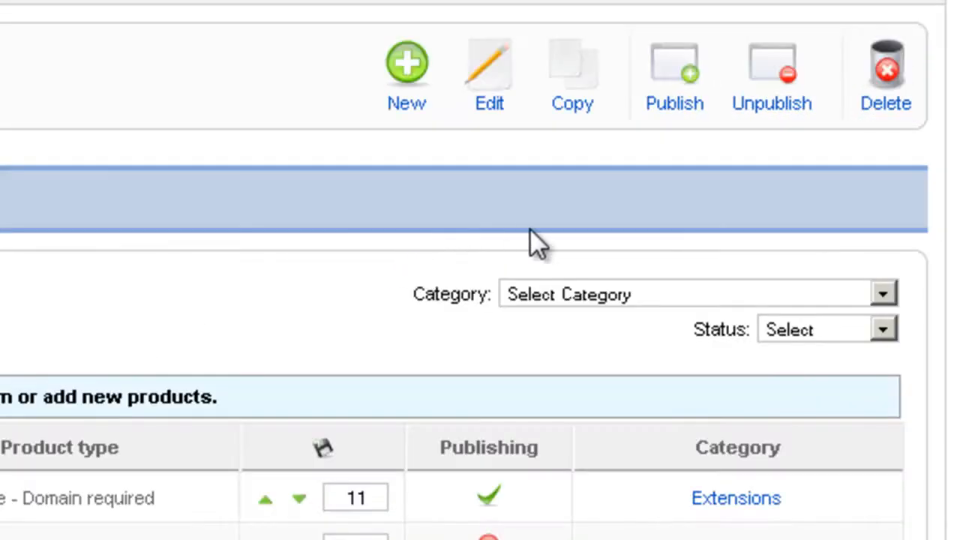
# - Start a new shippable product and set its price to 99.99
pyautogui.click(411, 64)
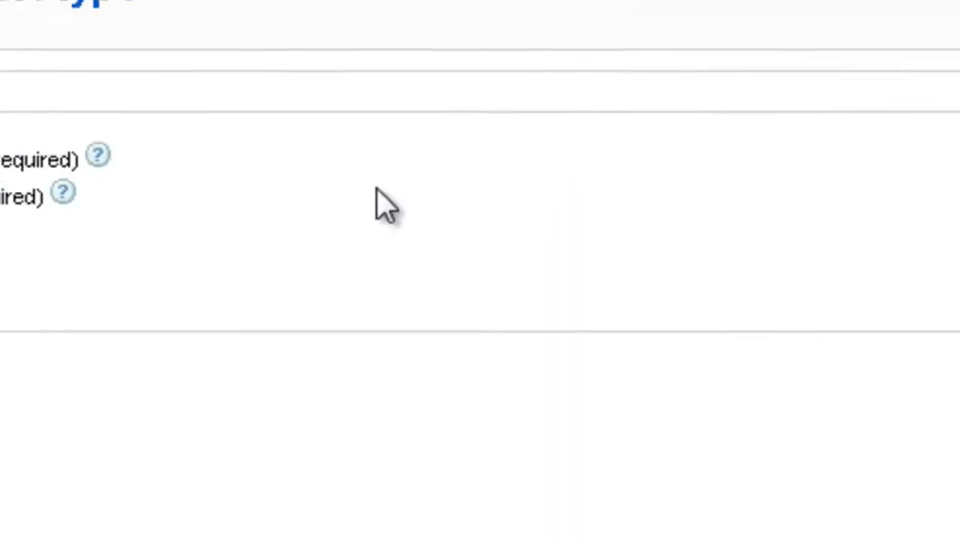
pyautogui.click(65, 186)
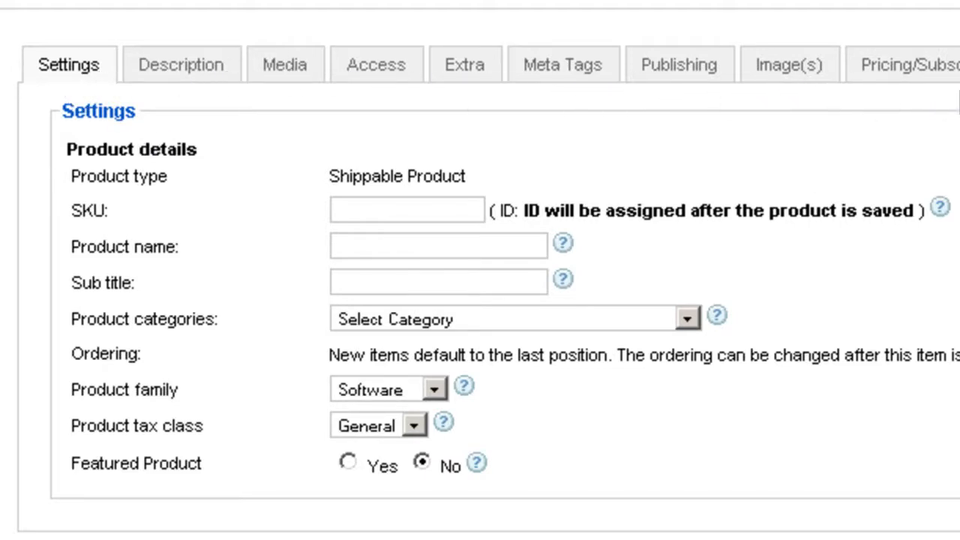
pyautogui.click(911, 65)
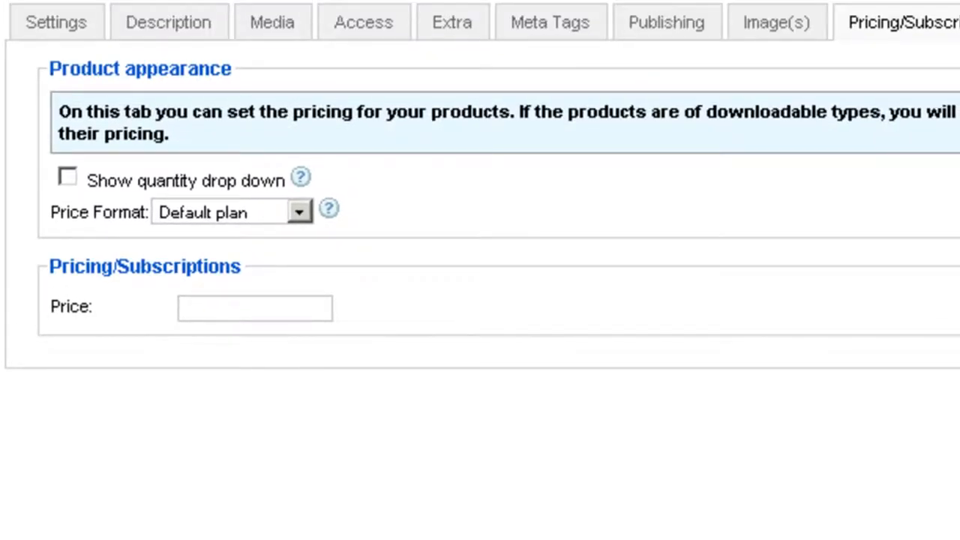
pyautogui.click(236, 321)
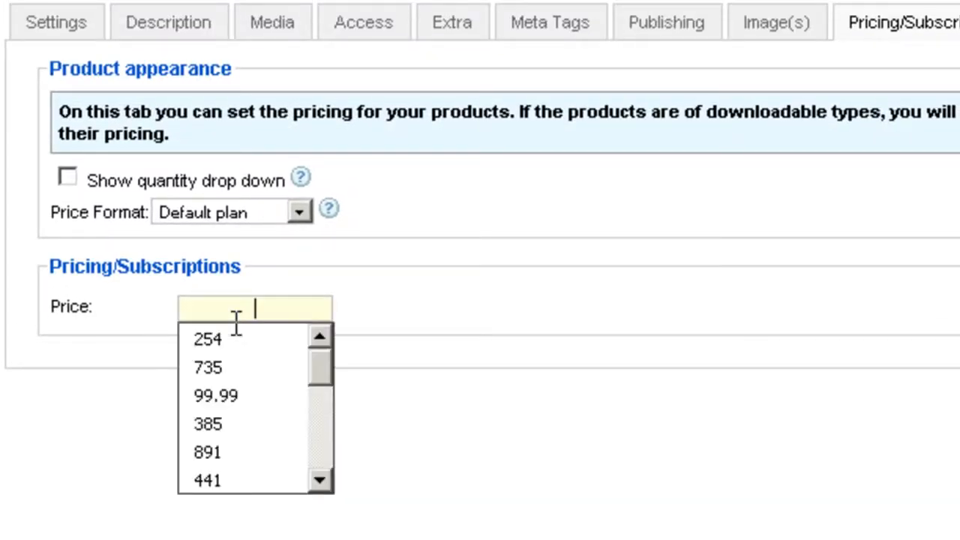
pyautogui.write('99.99')
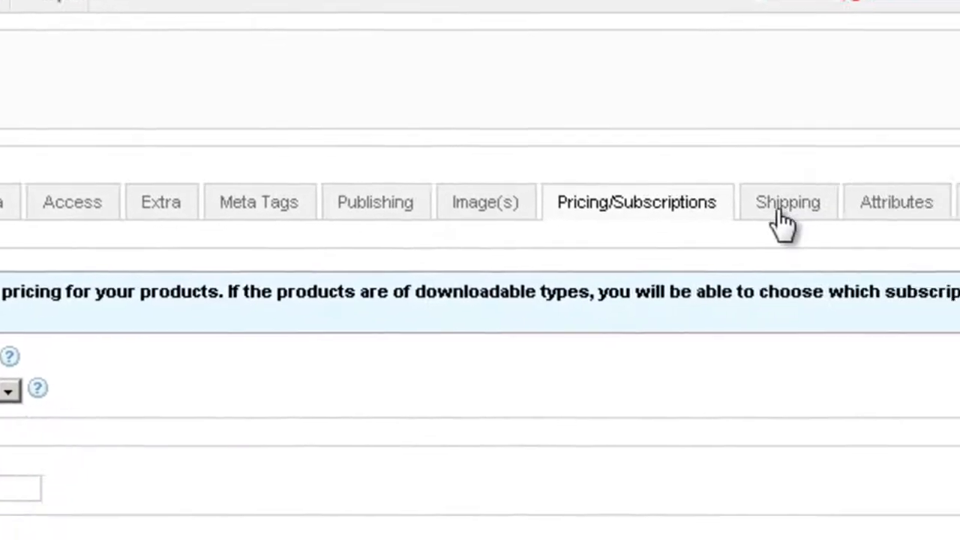
# - Set the flat shipping cost to 5 USD within the state, 10 USD within the country and 20 USD for any other country
pyautogui.click(780, 214)
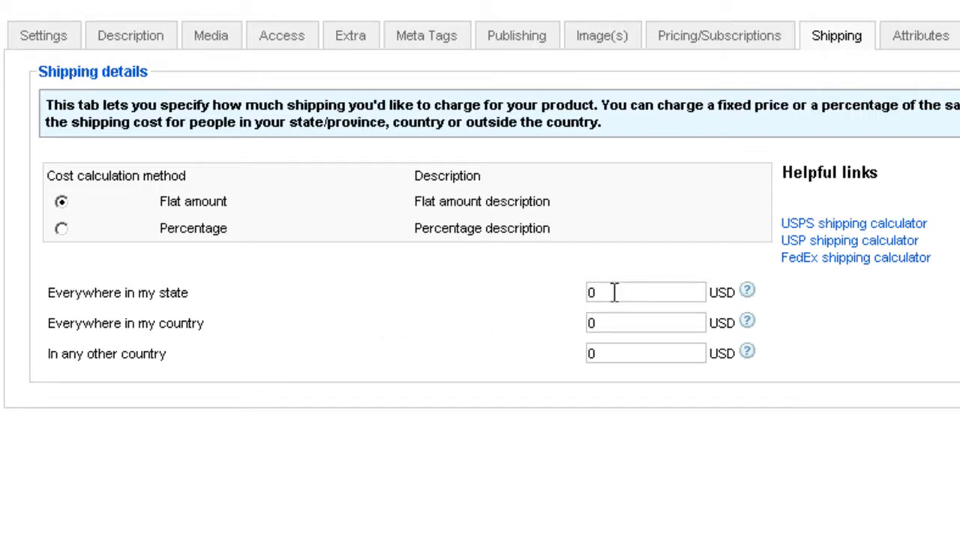
pyautogui.moveTo(611, 295); pyautogui.dragTo(583, 296)
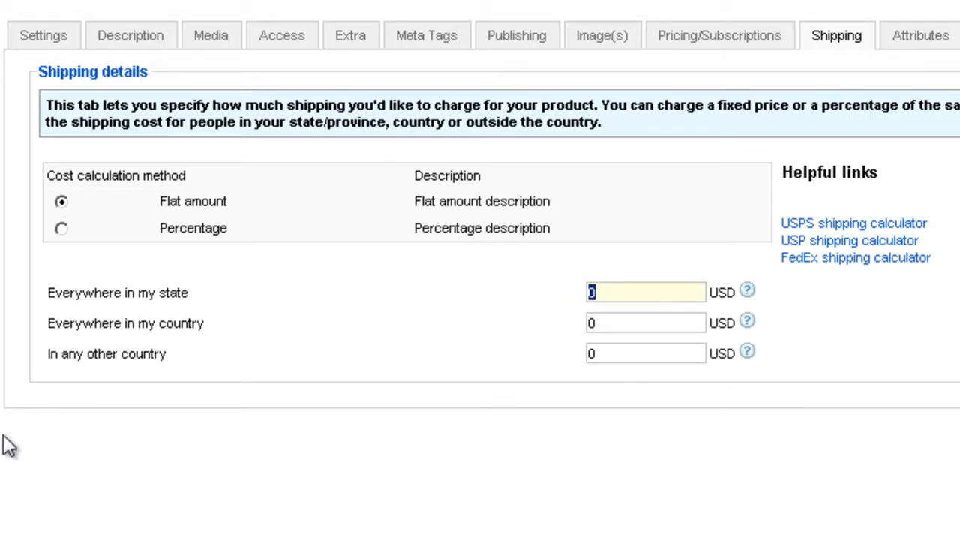
pyautogui.write('5')
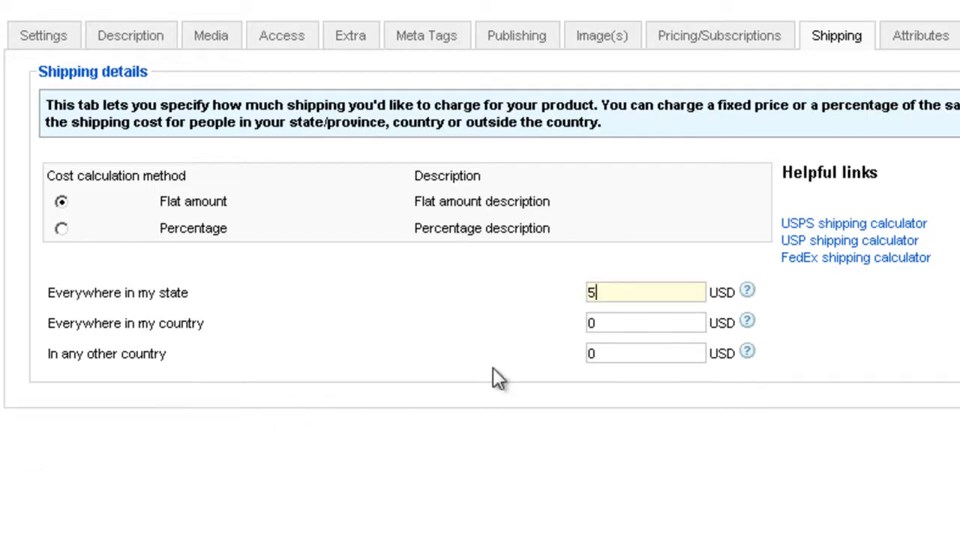
pyautogui.moveTo(615, 322); pyautogui.dragTo(516, 310)
pyautogui.write('10')
pyautogui.moveTo(625, 359); pyautogui.dragTo(508, 352)
pyautogui.write('20')
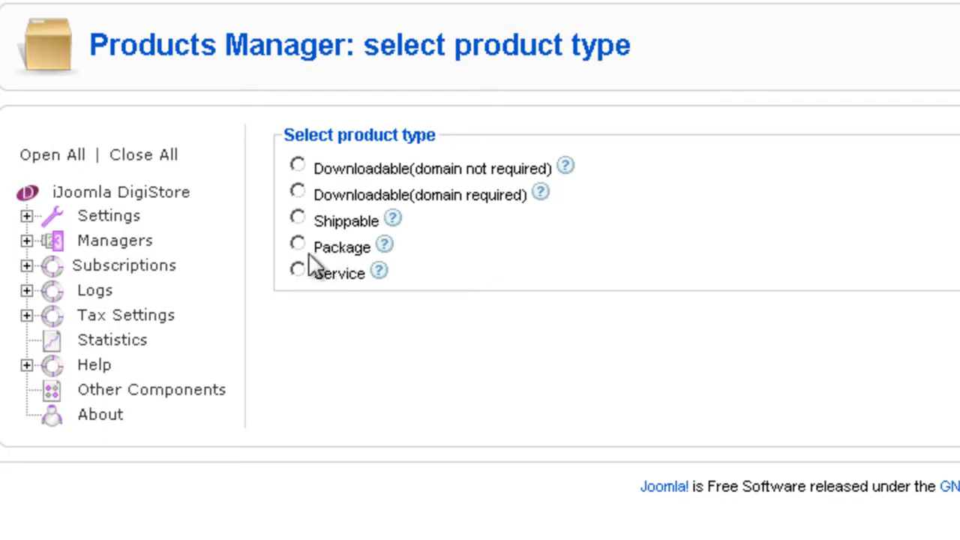
# - Start a new package product and add an empty product entry to its included products
pyautogui.click(297, 245)
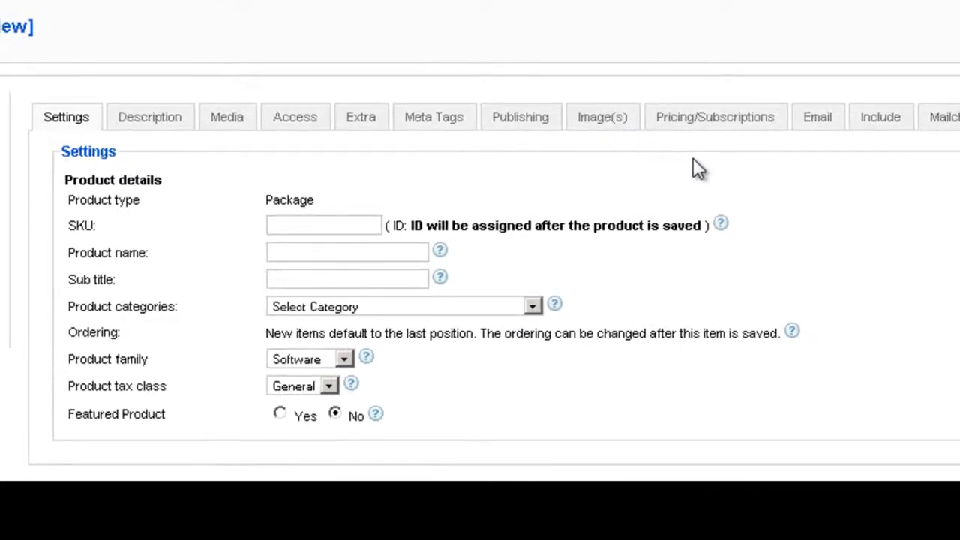
pyautogui.click(885, 124)
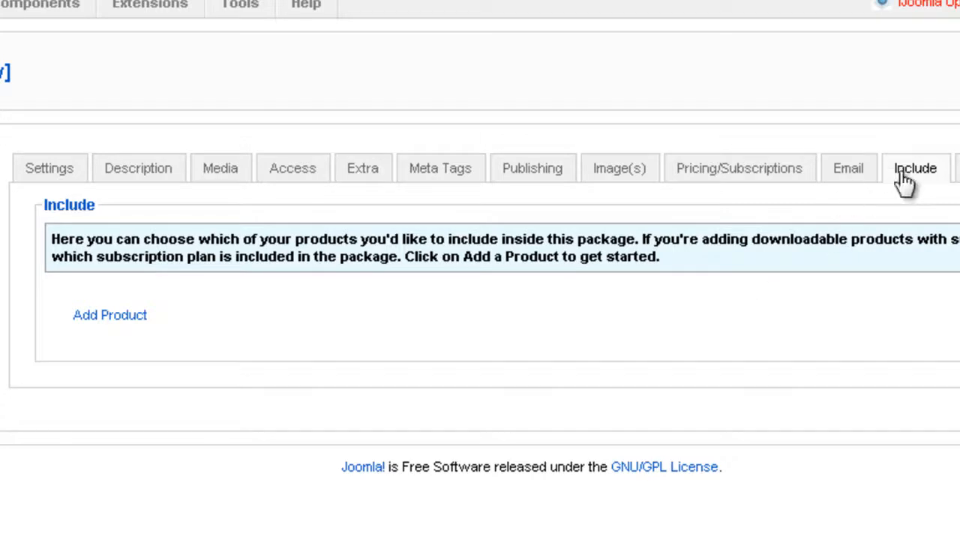
pyautogui.click(120, 318)
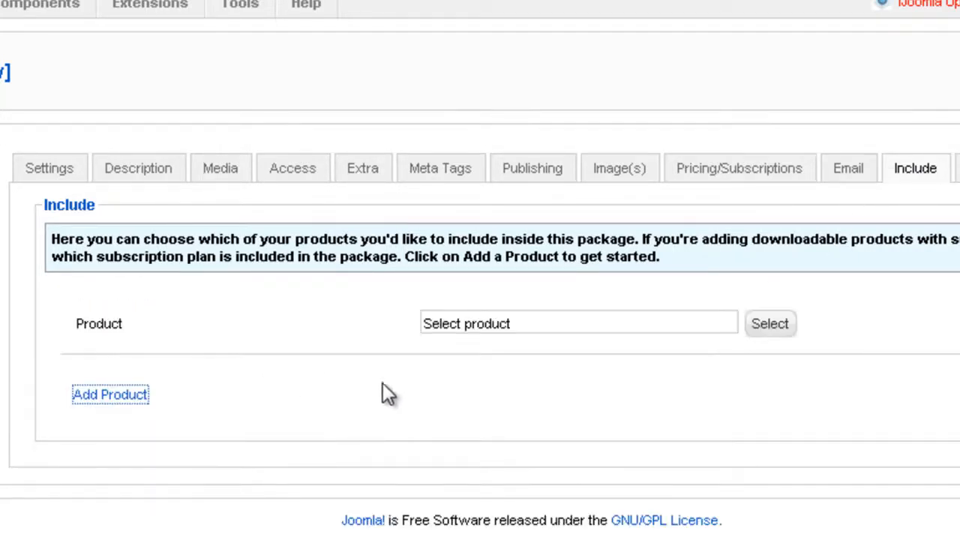
# - Filter the product list by the Extensions category and select Guru as the product included in the package
pyautogui.click(771, 330)
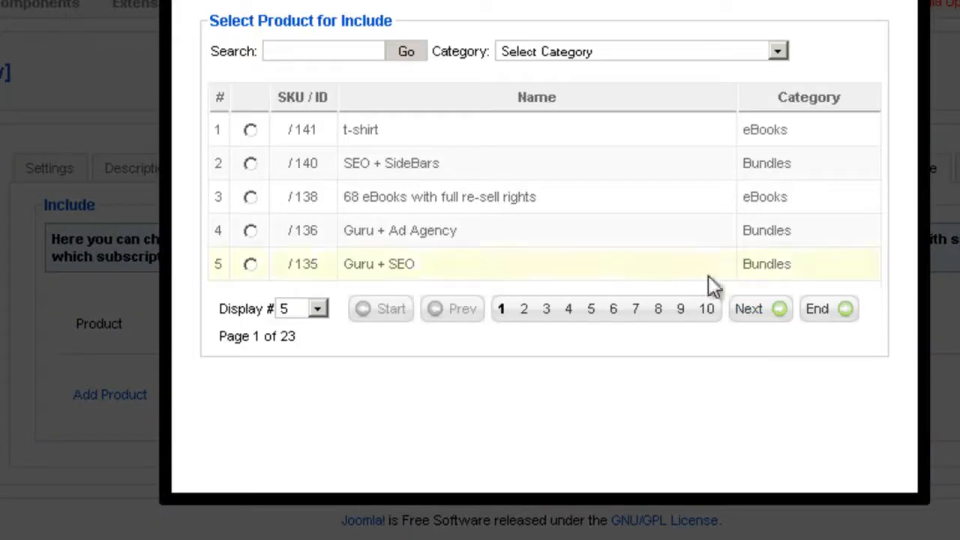
pyautogui.click(519, 56)
pyautogui.click(527, 121)
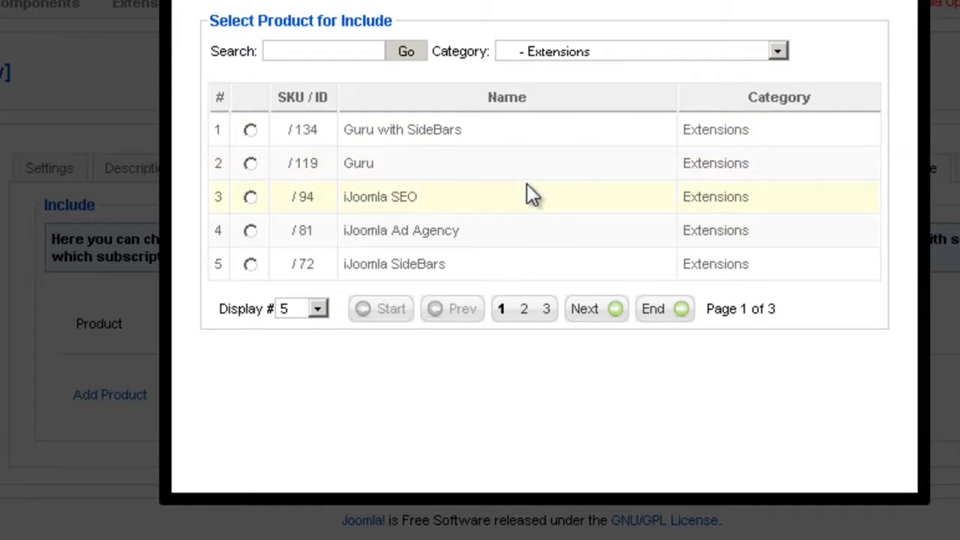
pyautogui.click(249, 172)
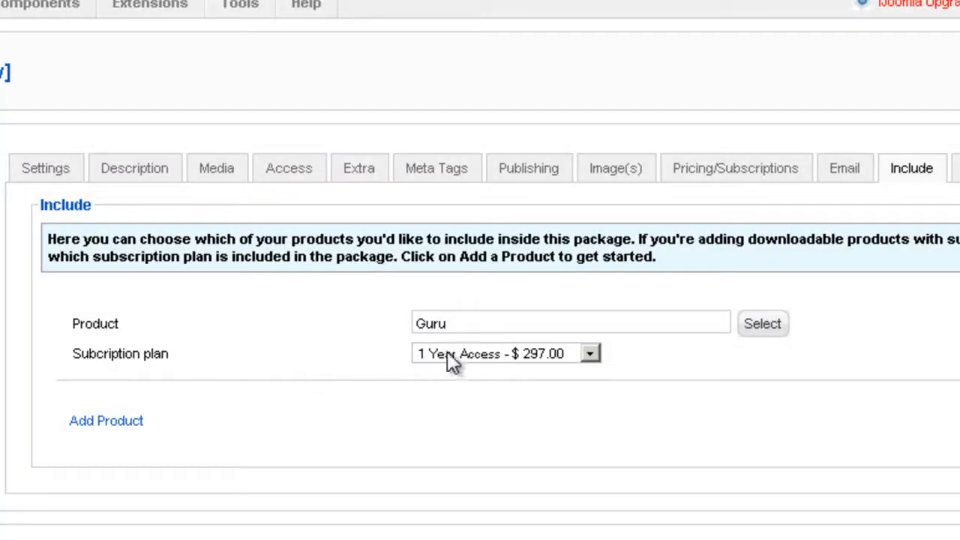
# - Check the subscription plans available for the Guru product included in the package
pyautogui.click(457, 352)
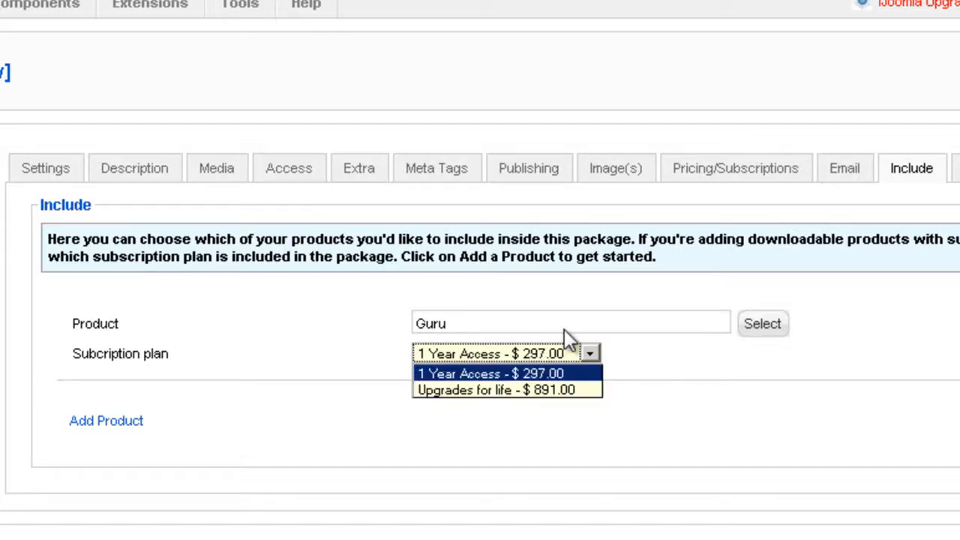
pyautogui.click(465, 326)
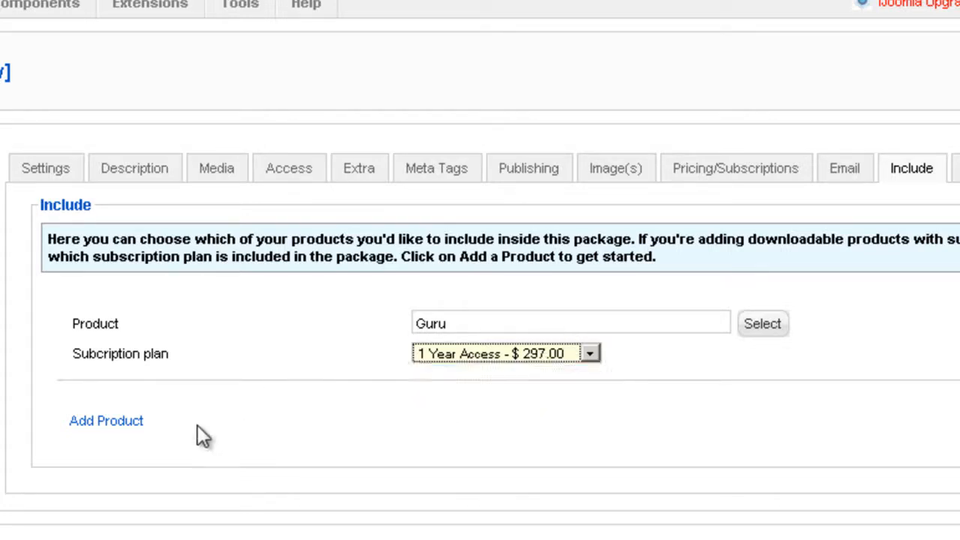
# - Add a second included product to the package, choosing iJoomla SEO from the Extensions category
pyautogui.click(112, 420)
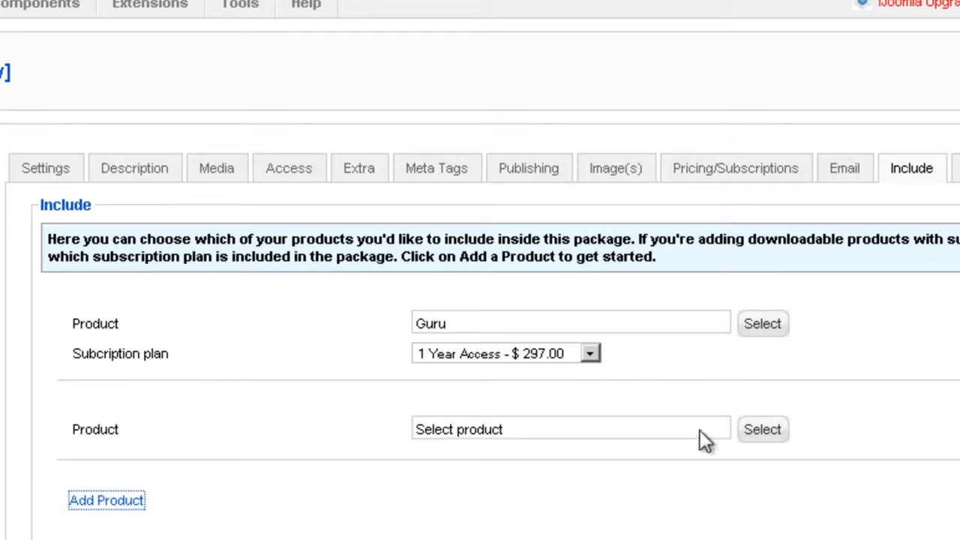
pyautogui.click(762, 429)
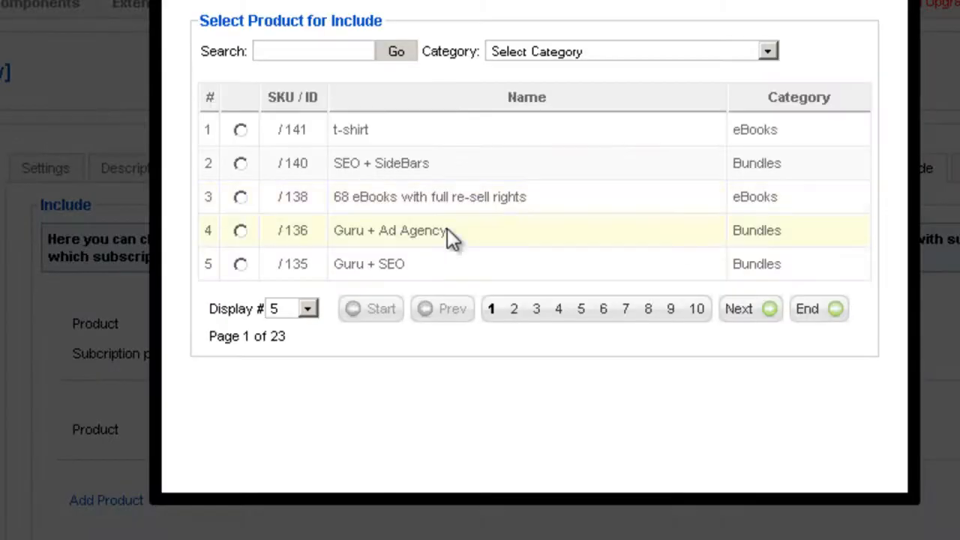
pyautogui.click(551, 51)
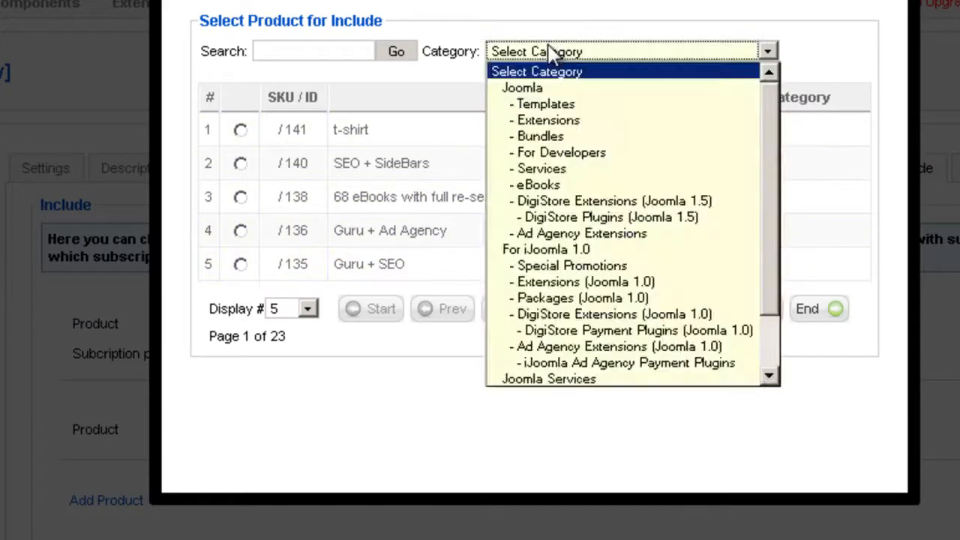
pyautogui.click(544, 122)
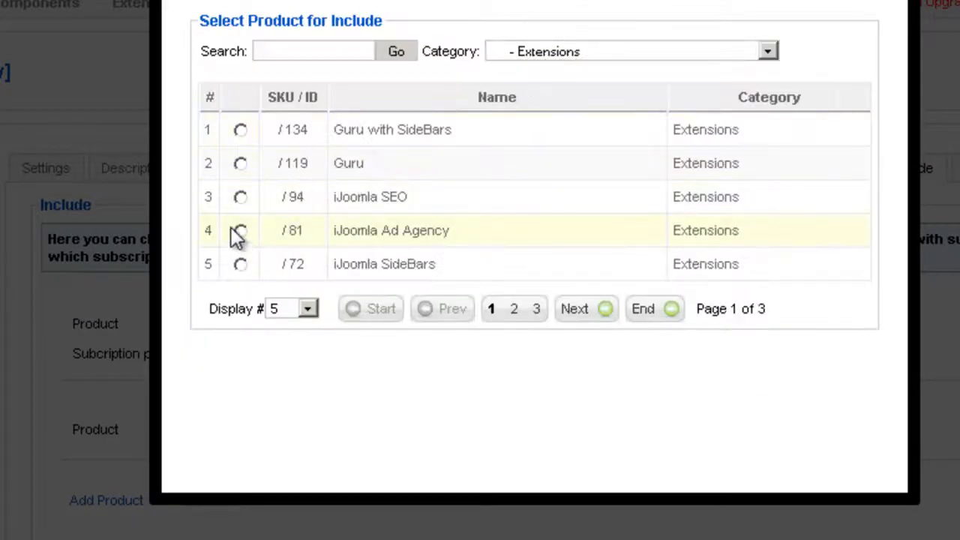
pyautogui.click(240, 197)
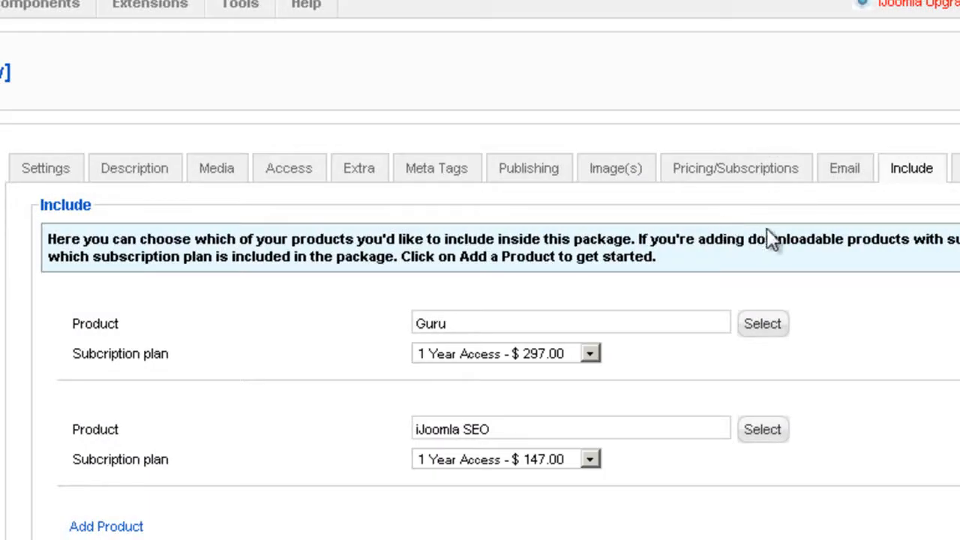
pyautogui.scroll(-3, 795, 270)
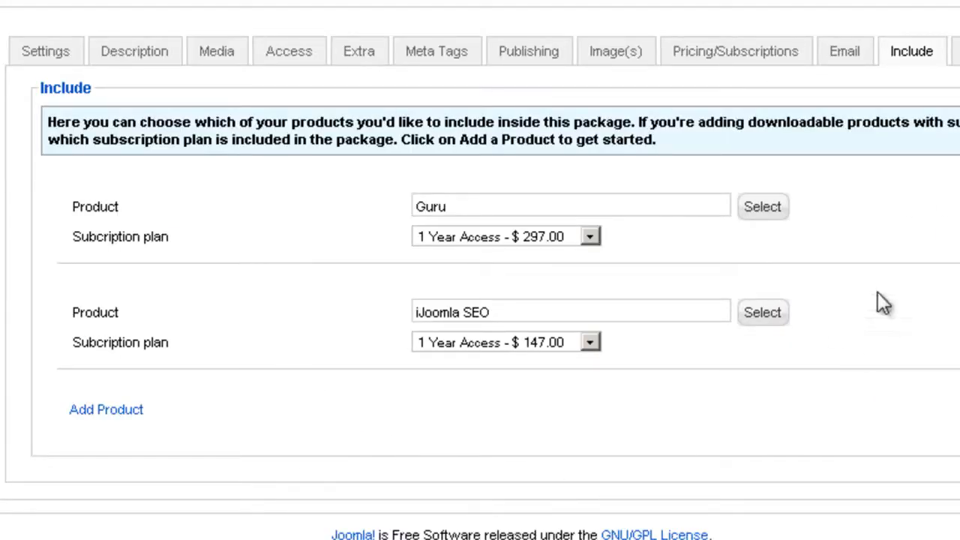